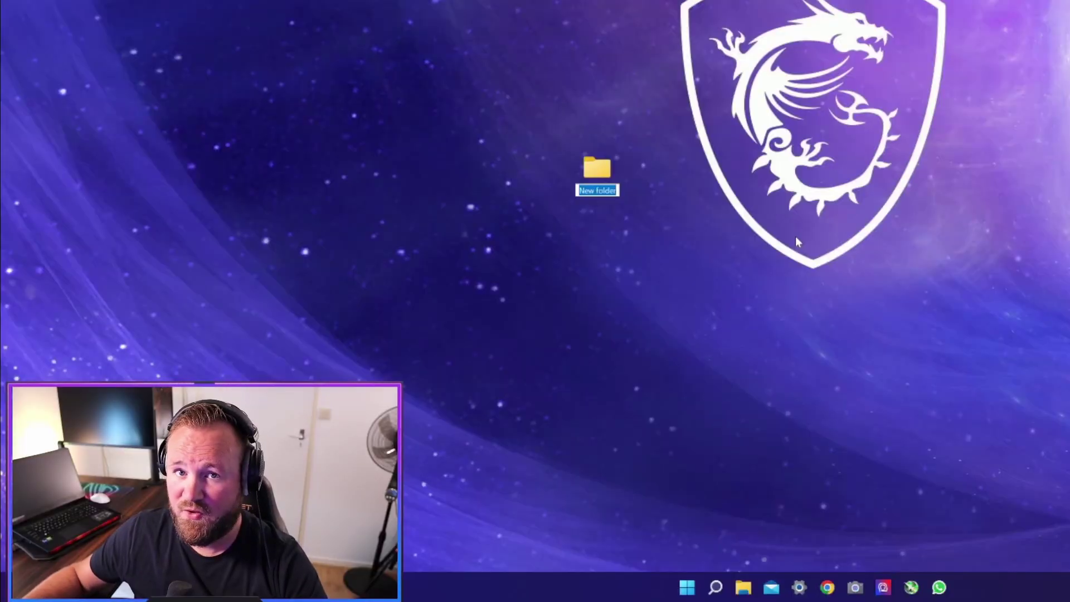
Name the new desktop folder 'miner', then go to Windows Security under Privacy & security
type("miner")
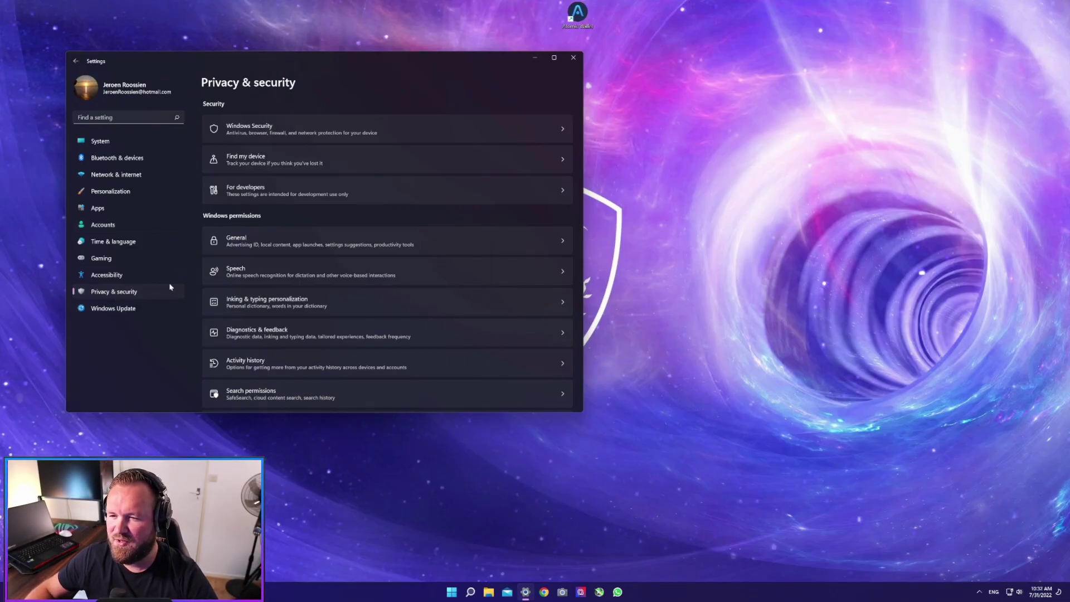
left_click(258, 132)
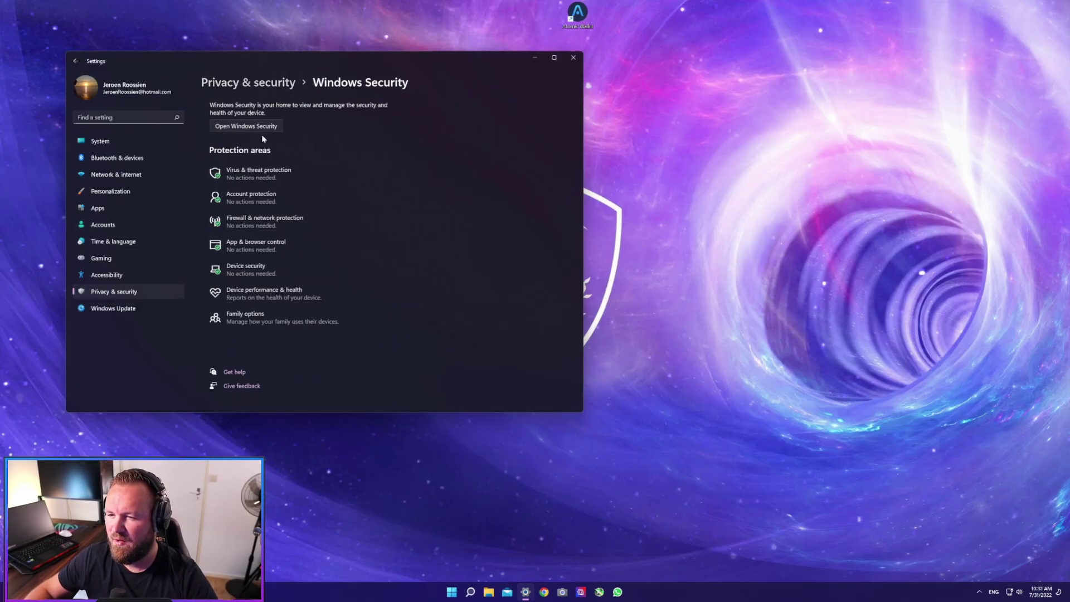
Open Virus & threat protection and its Manage settings page in Windows Security
left_click(265, 174)
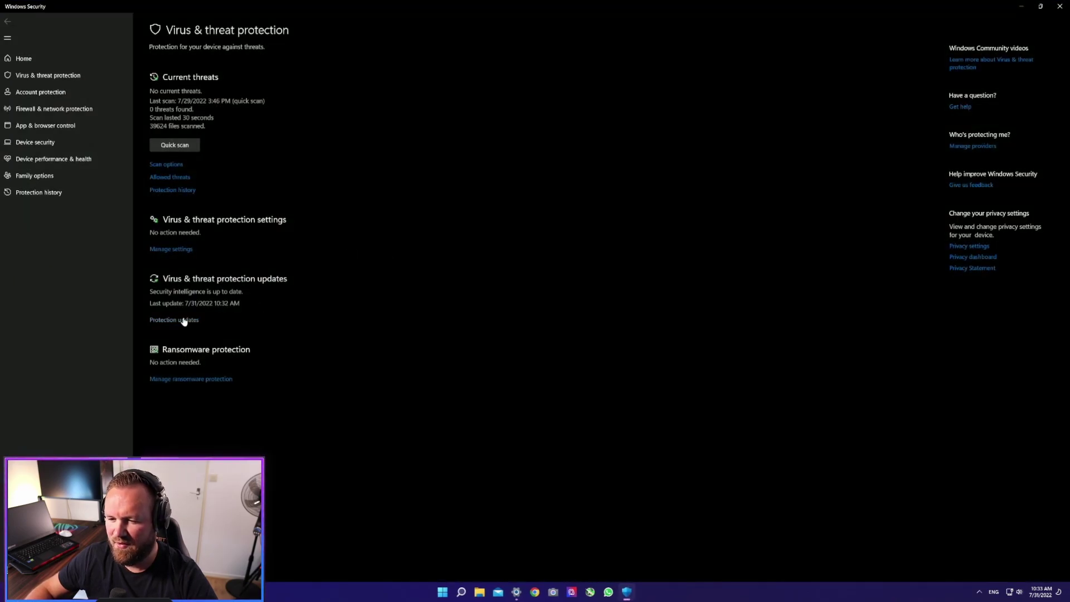
left_click(173, 249)
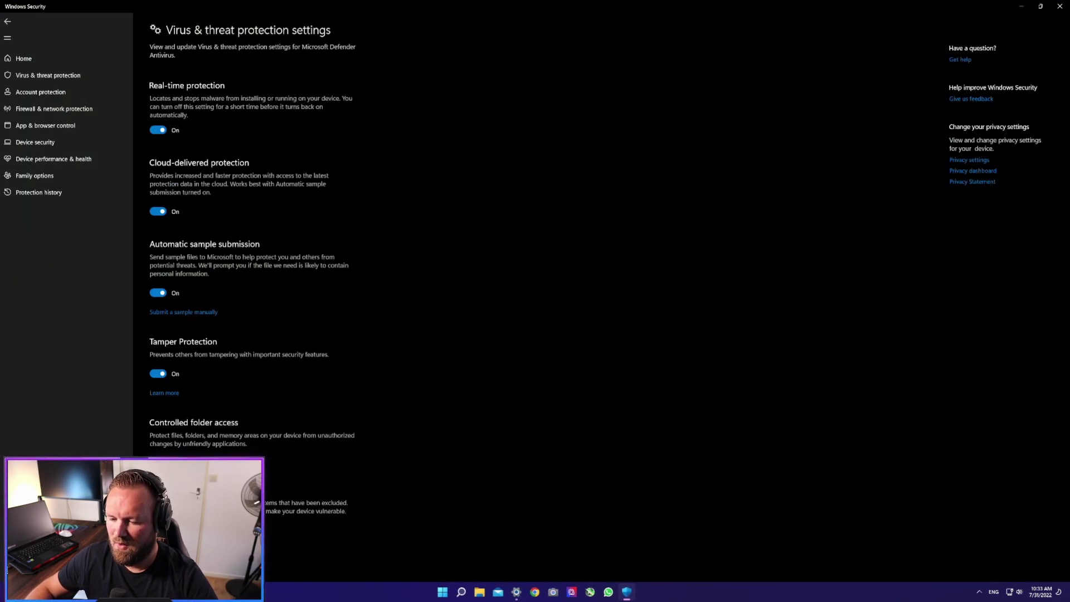
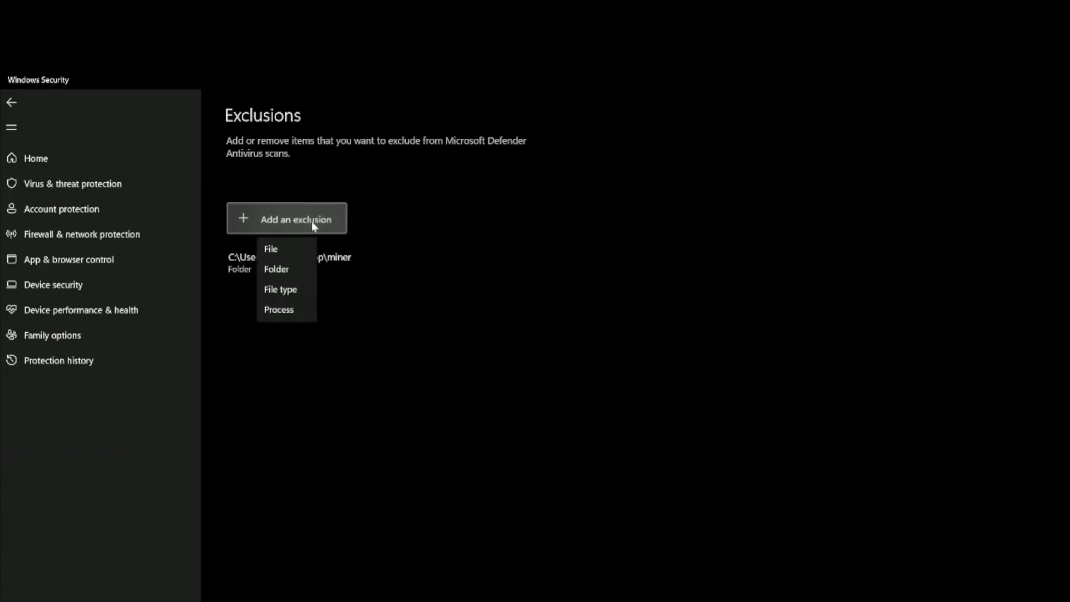
Add the Desktop 'miner' folder as a folder exclusion in Windows Security
left_click(294, 267)
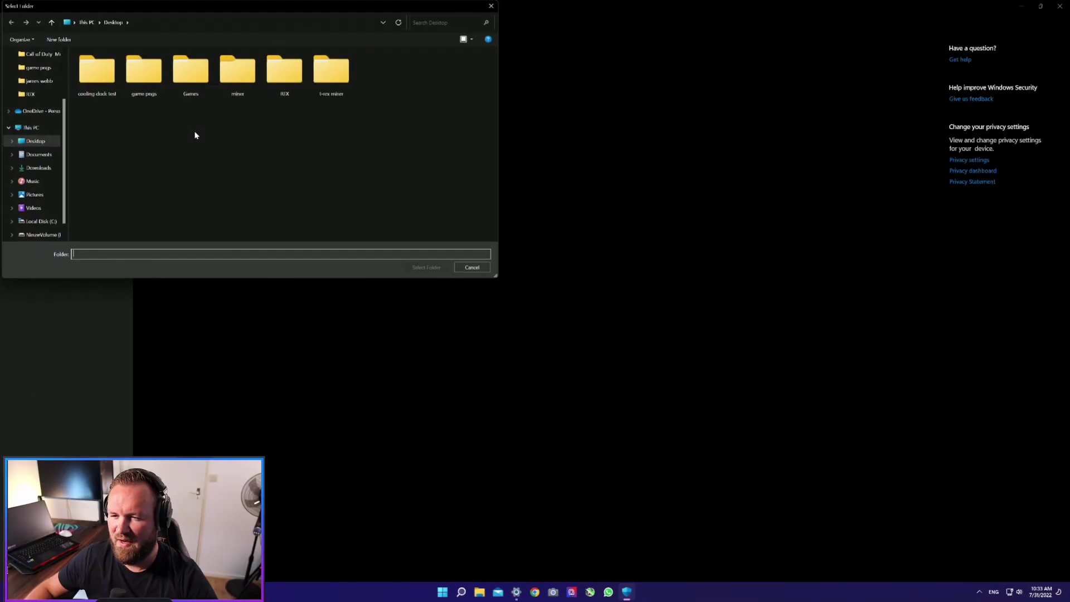
scroll(44, 89, "up", 2)
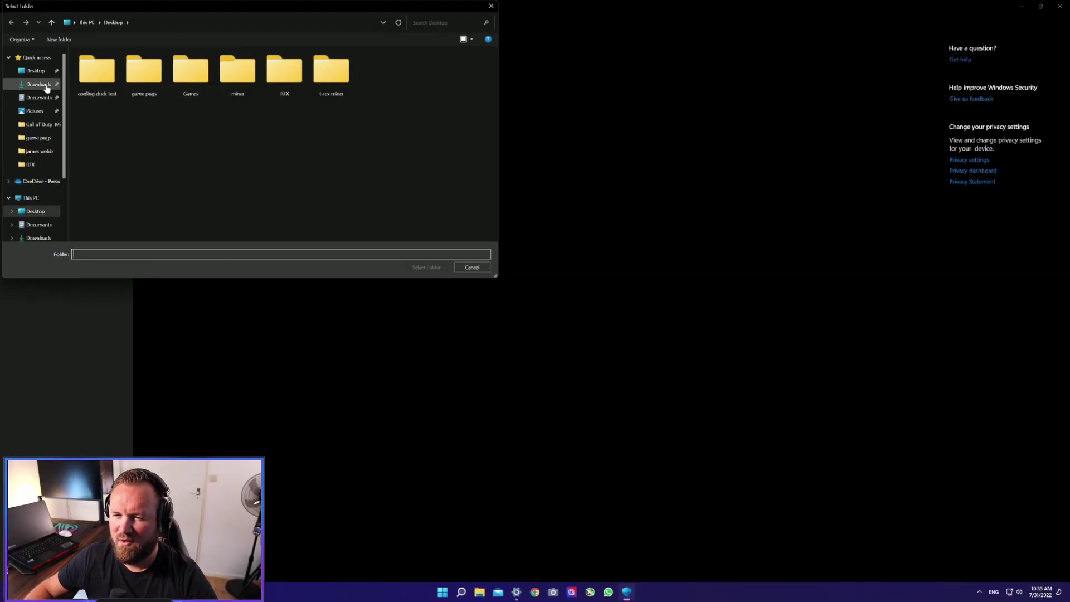
left_click(36, 71)
left_click(251, 75)
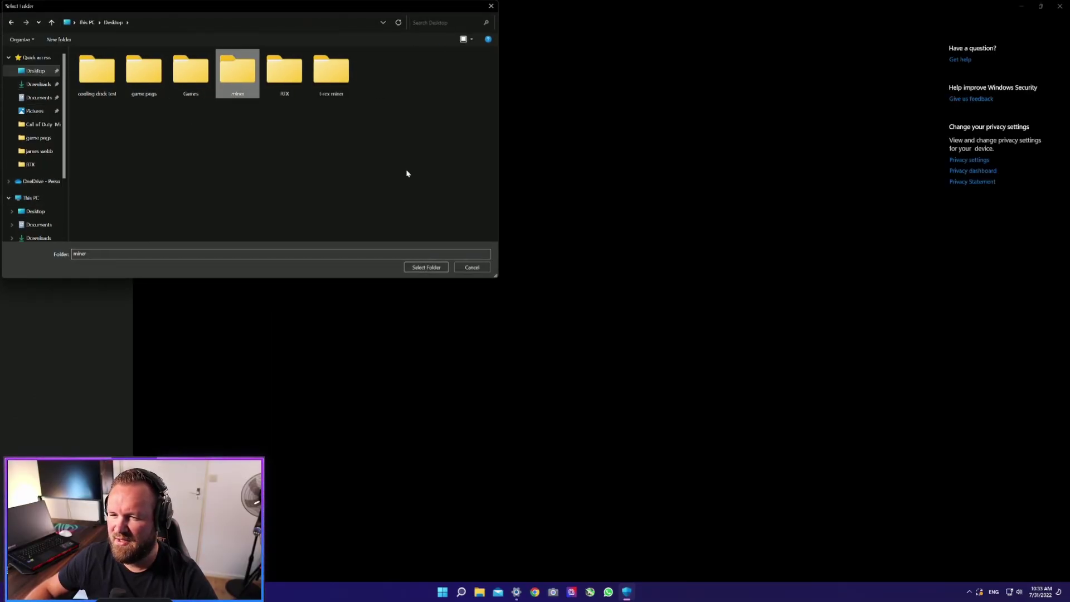
left_click(426, 267)
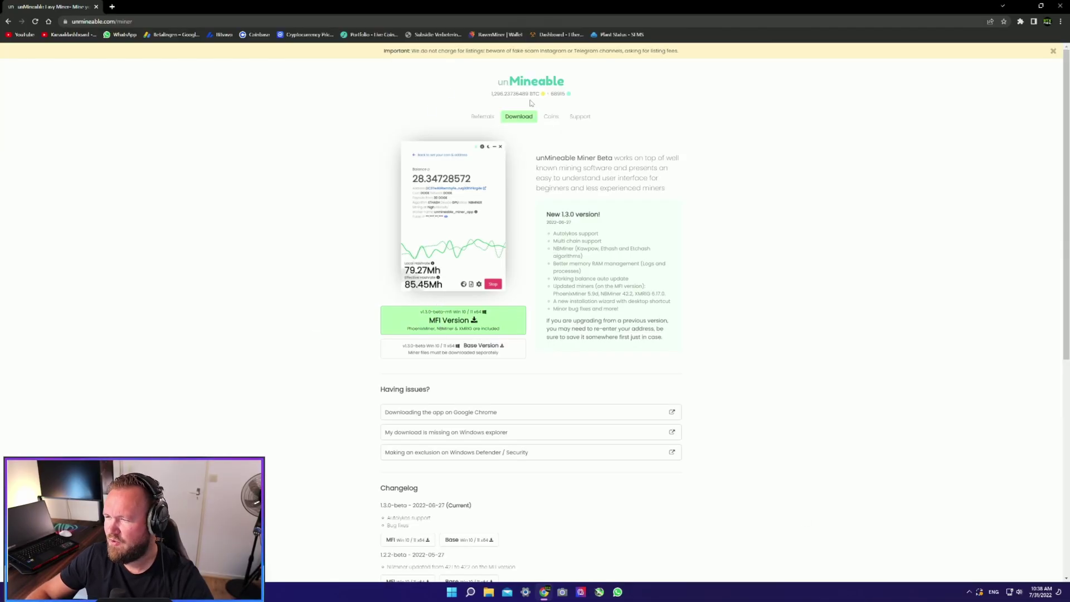
Save the MFI Version download link with 'Link opslaan als...', browsing into Desktop\miner
right_click(450, 326)
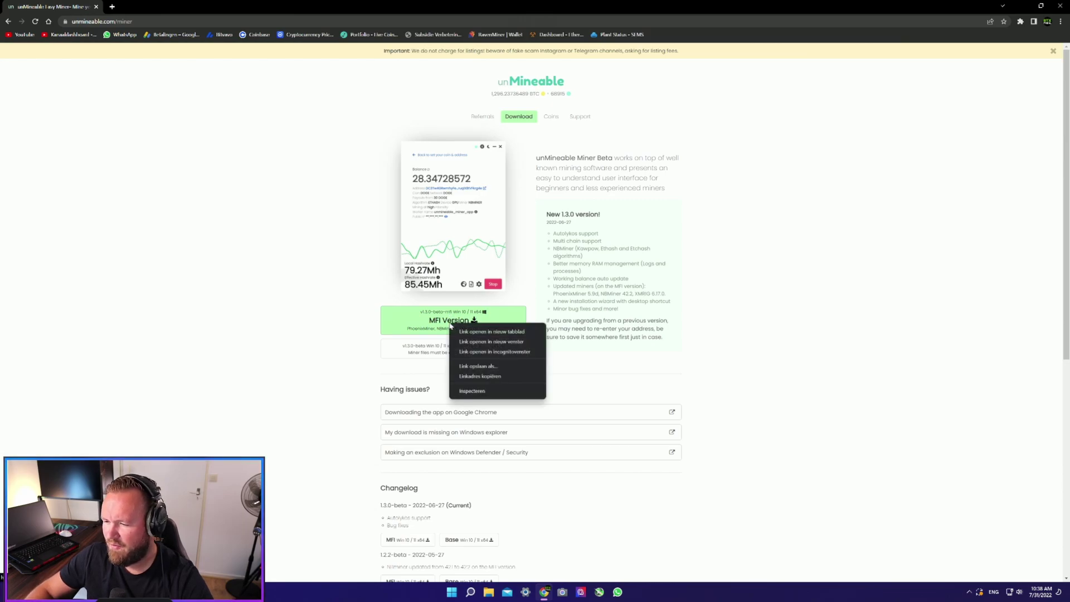
left_click(479, 367)
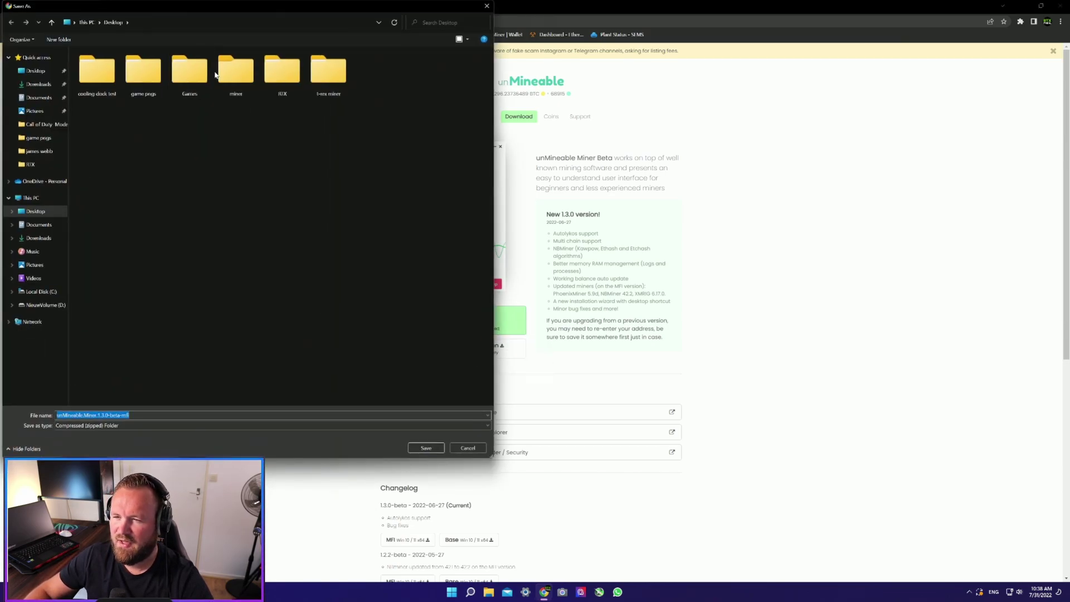
left_click(236, 72)
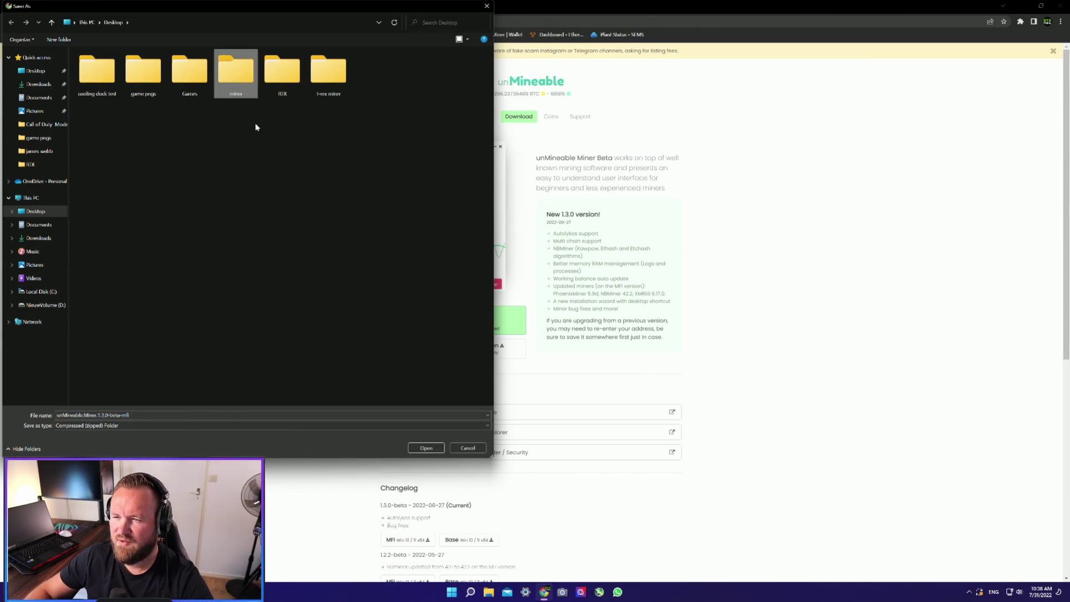
left_click(428, 448)
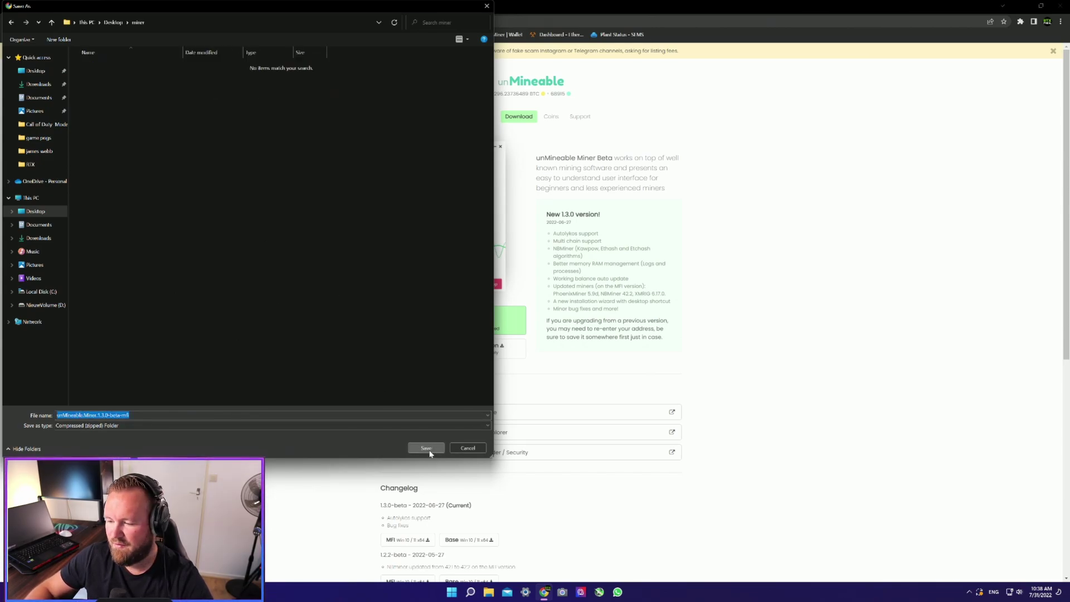
Save the miner zip, extract it, and run the unMineable Miner installer as administrator
left_click(426, 448)
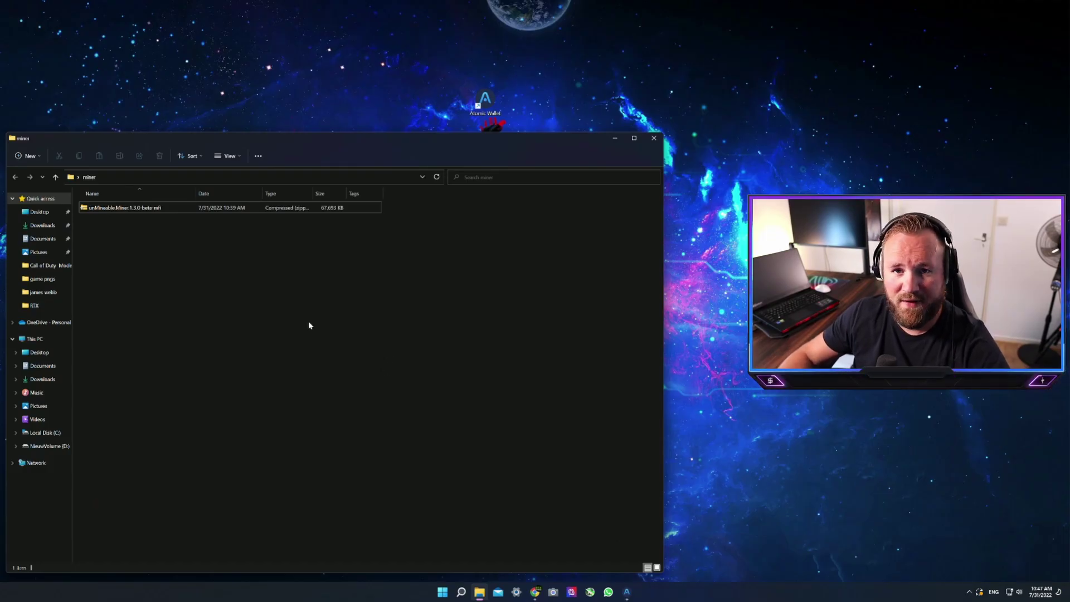
right_click(131, 213)
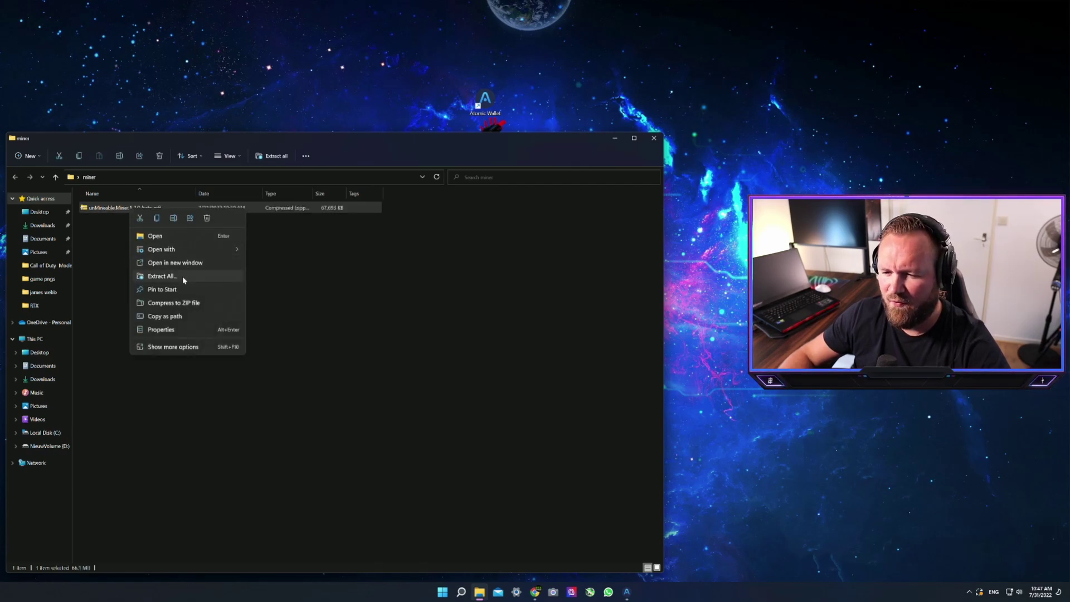
left_click(161, 276)
left_click(604, 382)
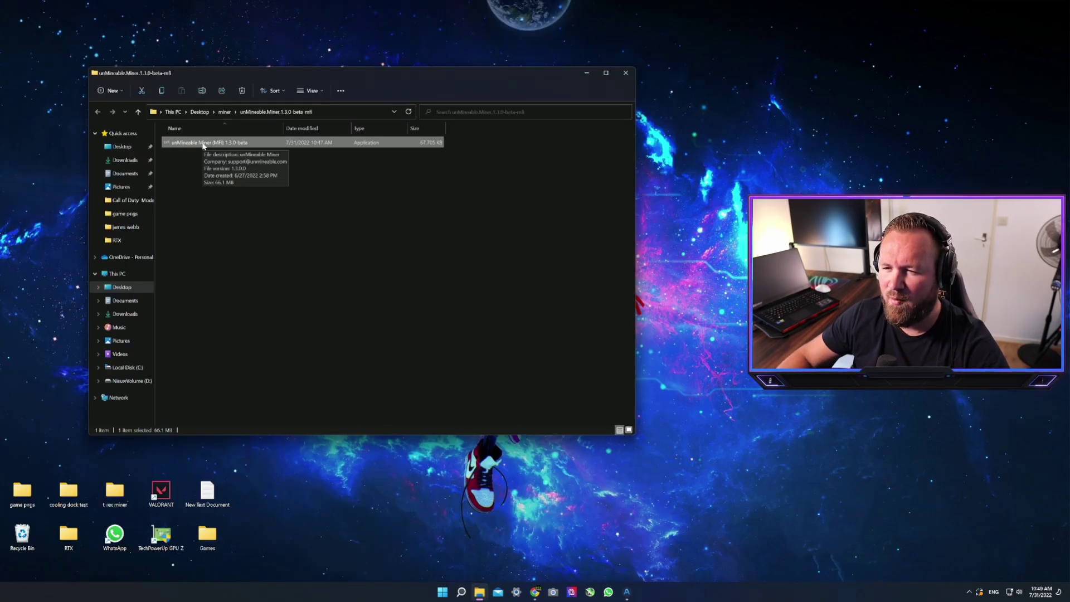
right_click(202, 145)
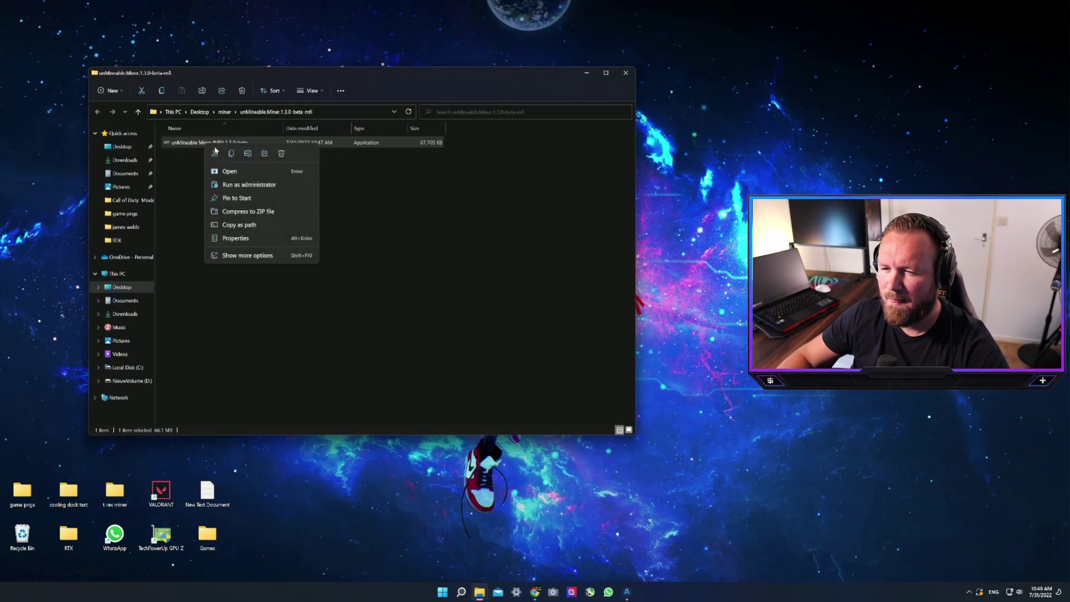
left_click(251, 185)
Allow the installer, keep 'Only for me', and install into the default destination folder
left_click(484, 364)
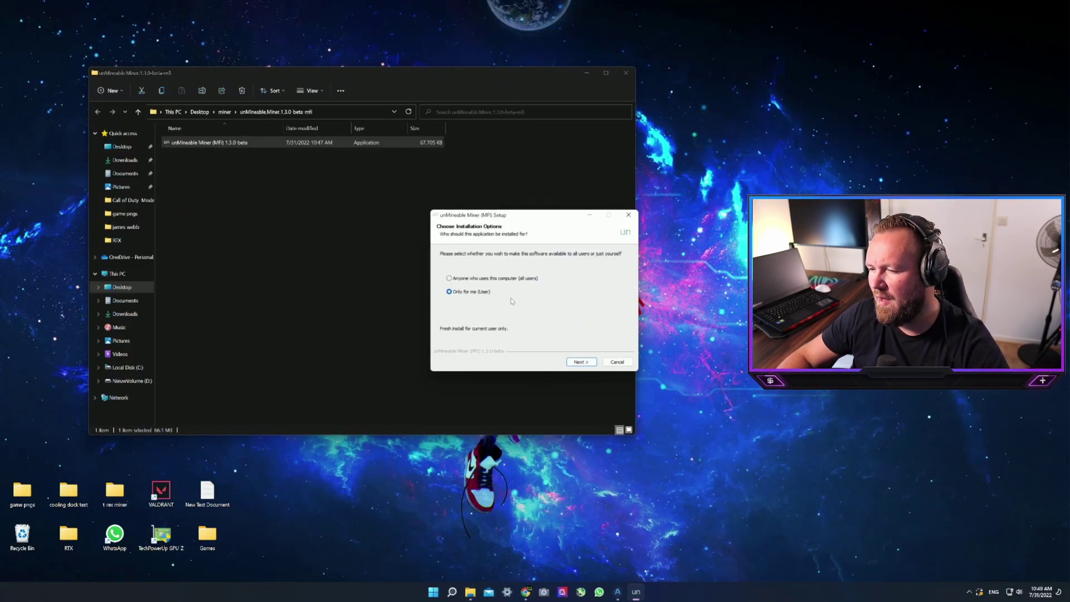
left_click(591, 362)
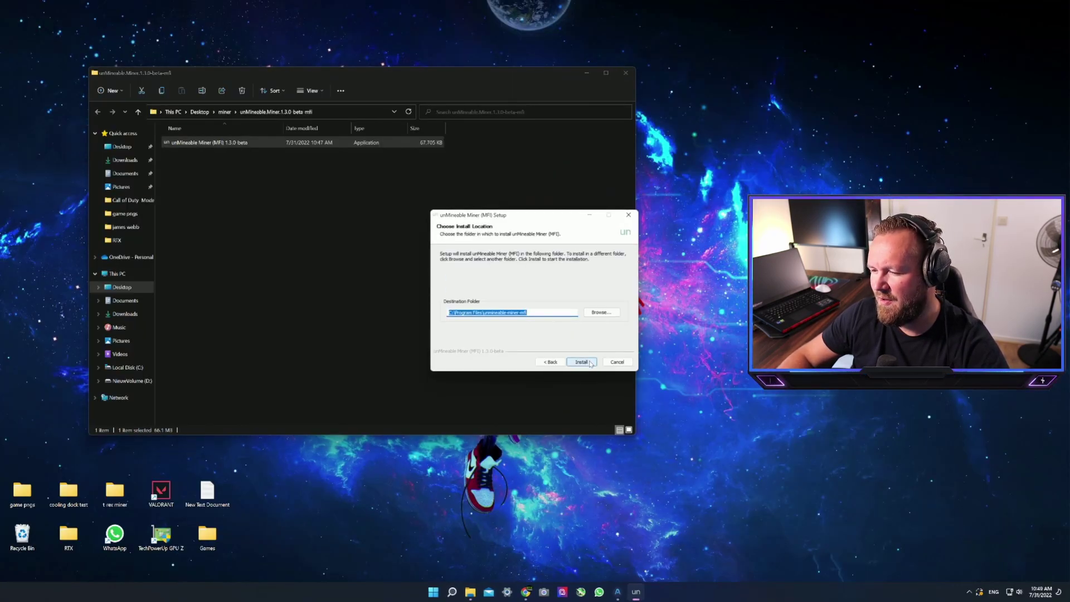
left_click(592, 363)
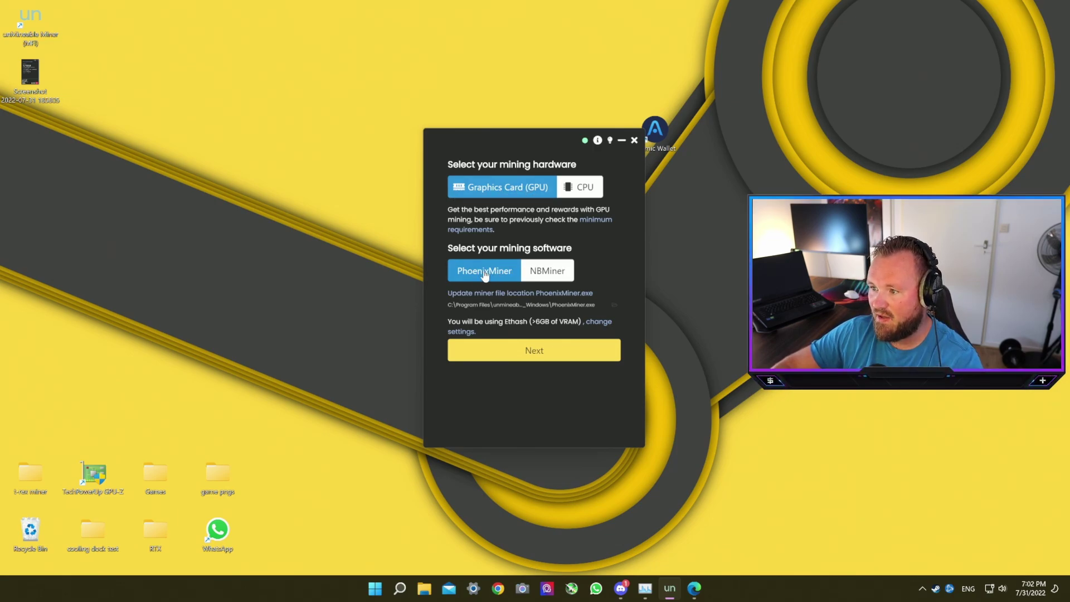
Open the miner's settings and keep Ethash selected as the GPU mining algorithm
left_click(597, 322)
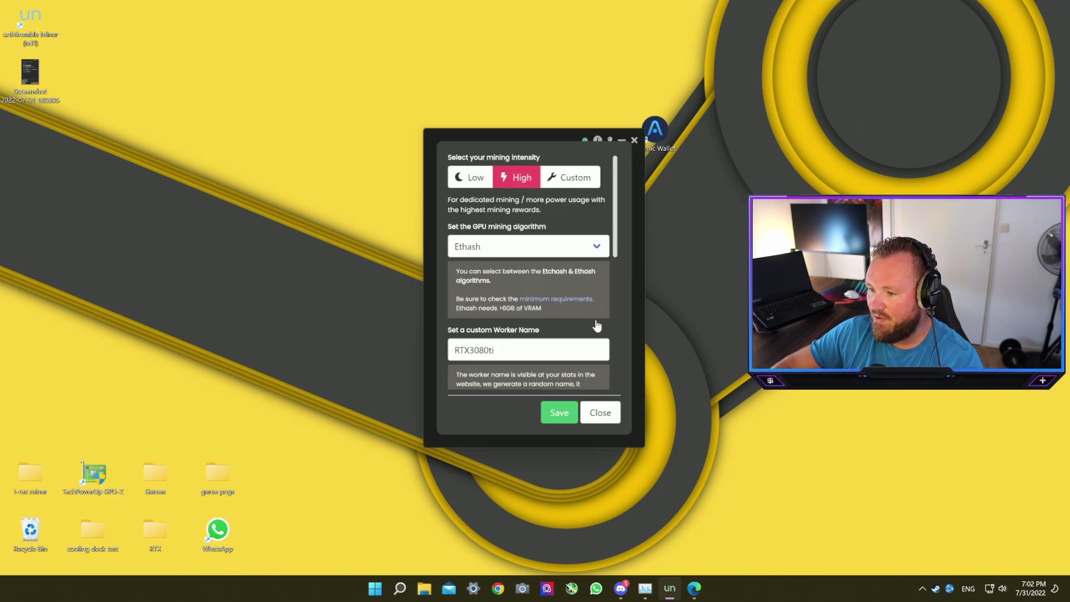
left_click(544, 246)
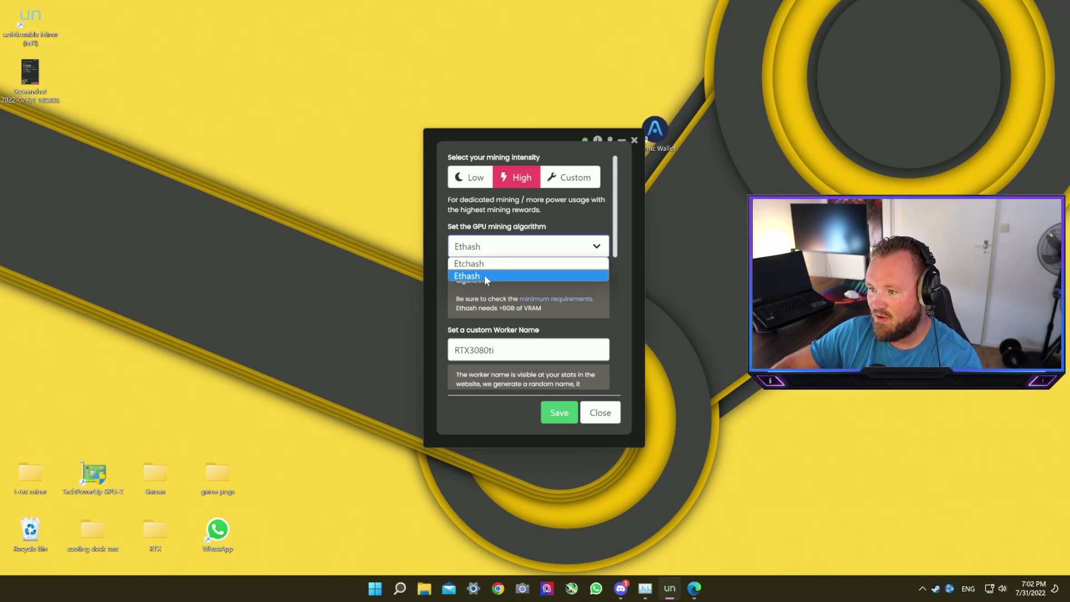
left_click(563, 220)
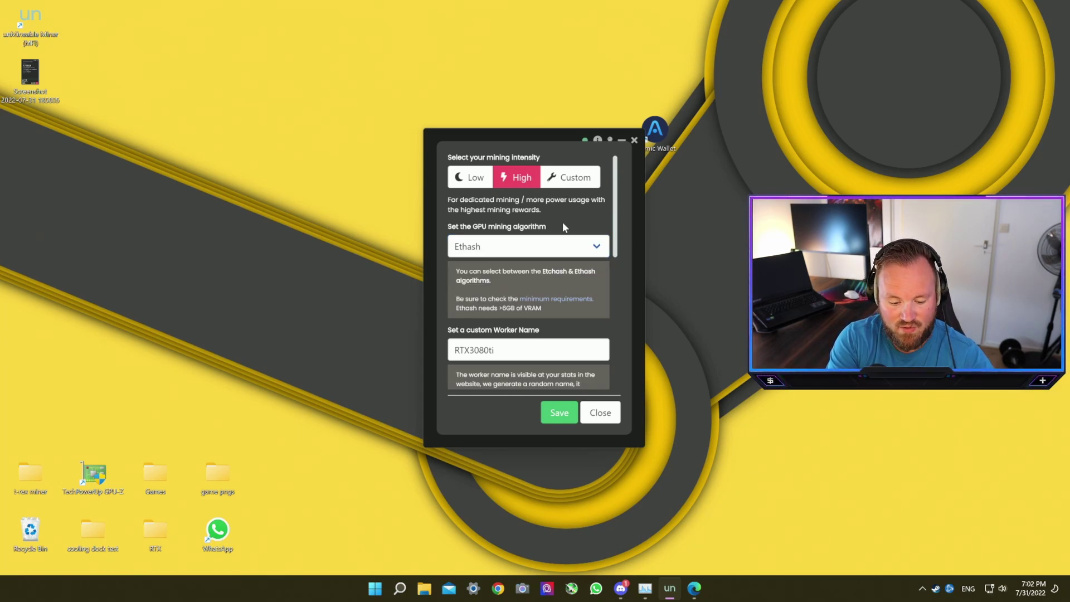
Check Processes and the RTX 3080 Ti GPU performance in Task Manager, then move it top-left
key("ctrl+shift+Escape")
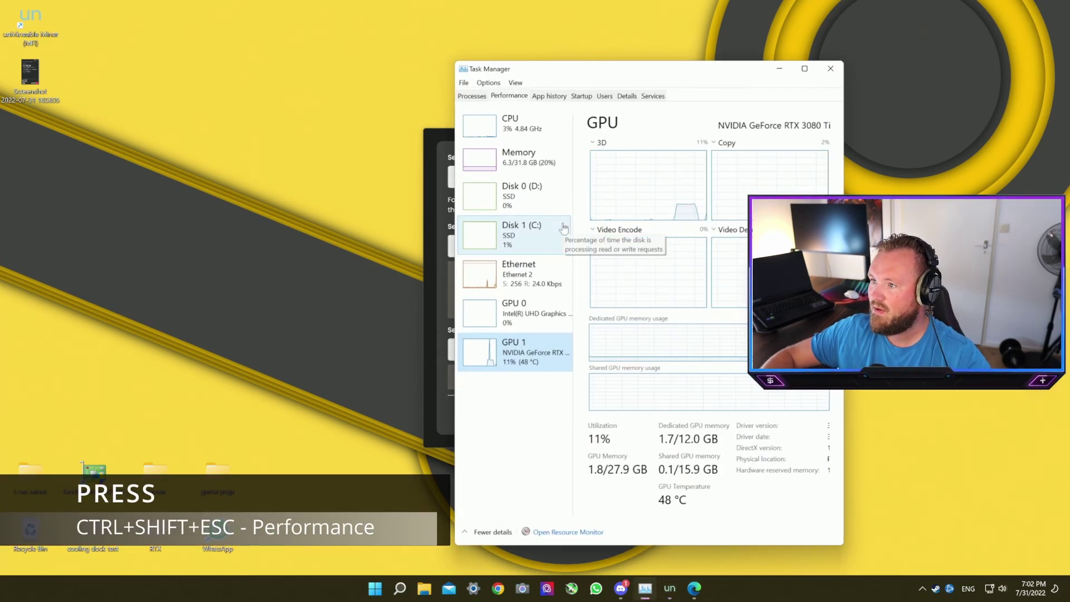
left_click(473, 96)
left_click(505, 95)
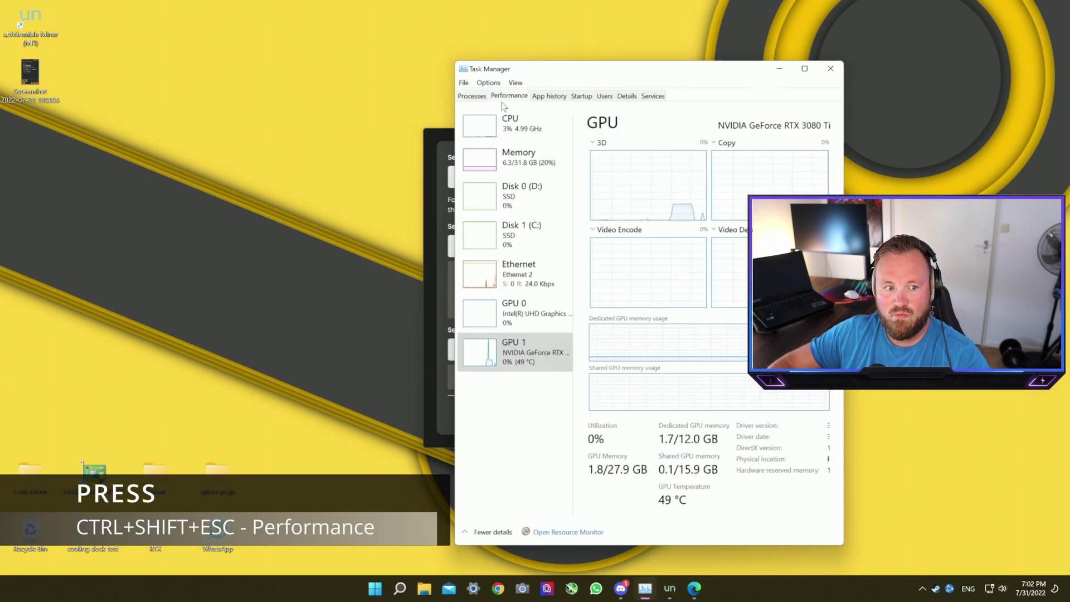
left_click_drag(503, 69, 284, 31)
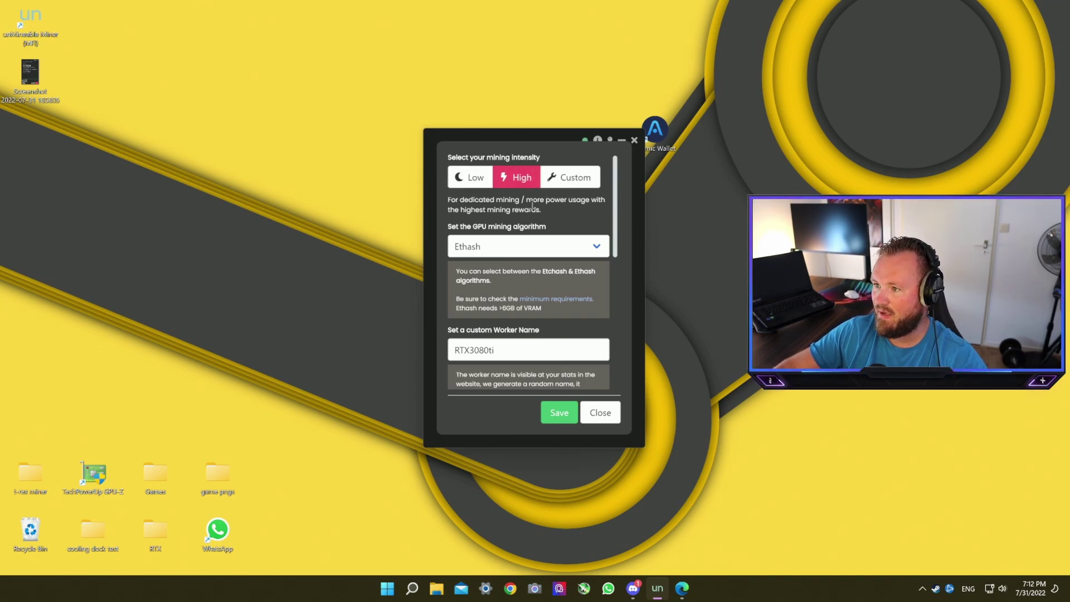
Review worker name RTX3080ti, the referral code, port 3333 and start-on-launch Off in settings
scroll(610, 229, "down", 3)
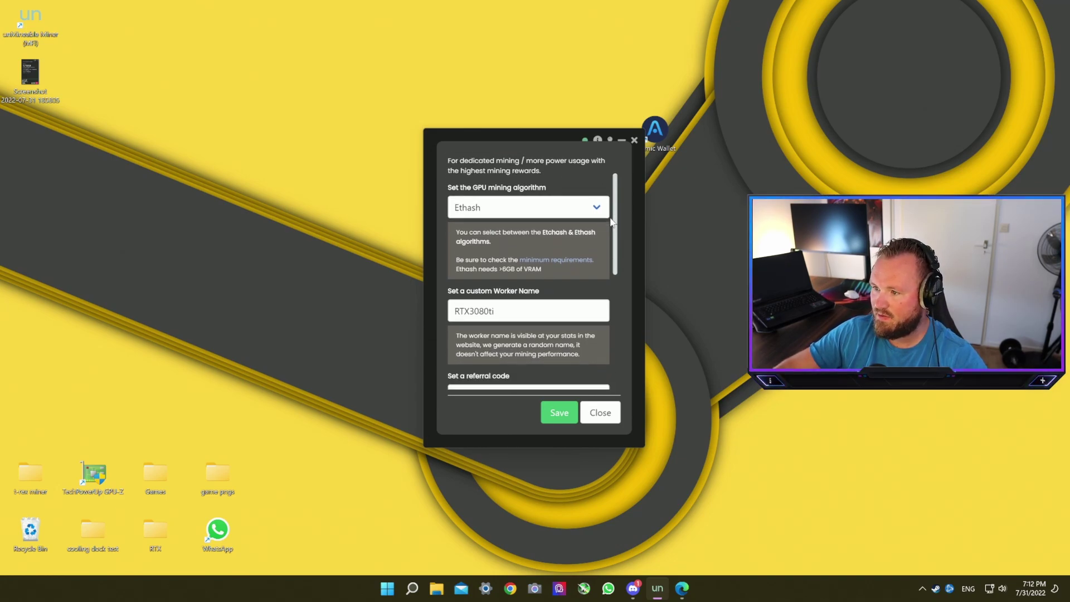
scroll(610, 228, "down", 1)
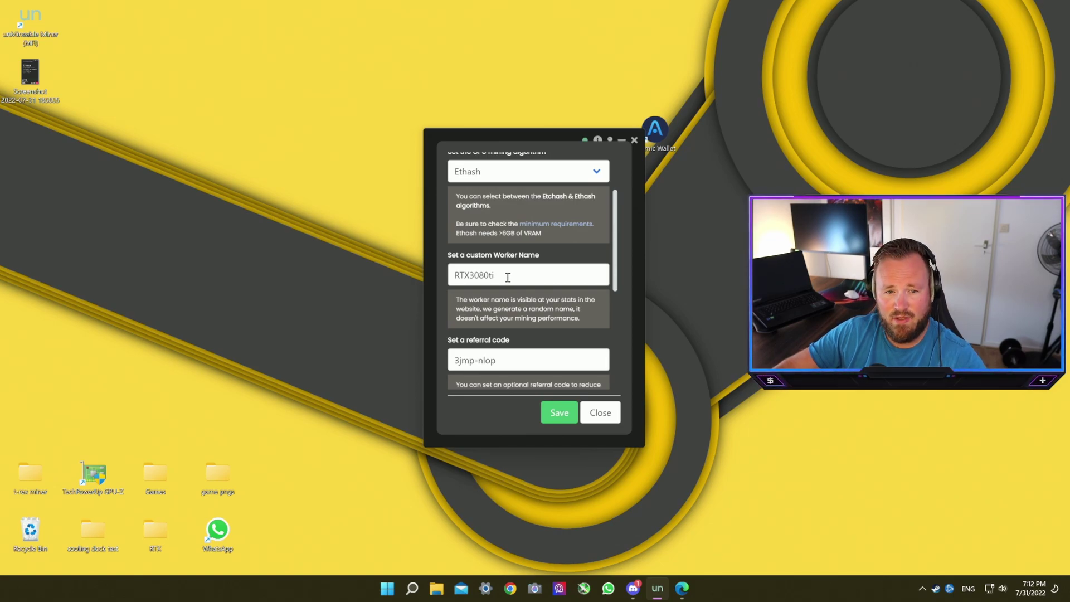
scroll(507, 277, "down", 2)
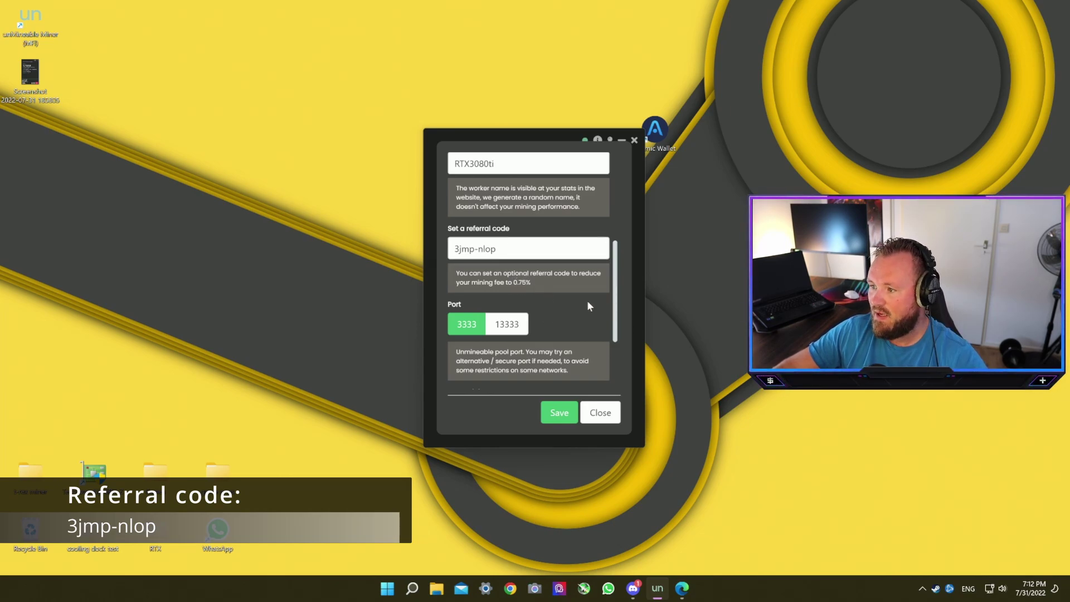
left_click_drag(615, 310, 615, 333)
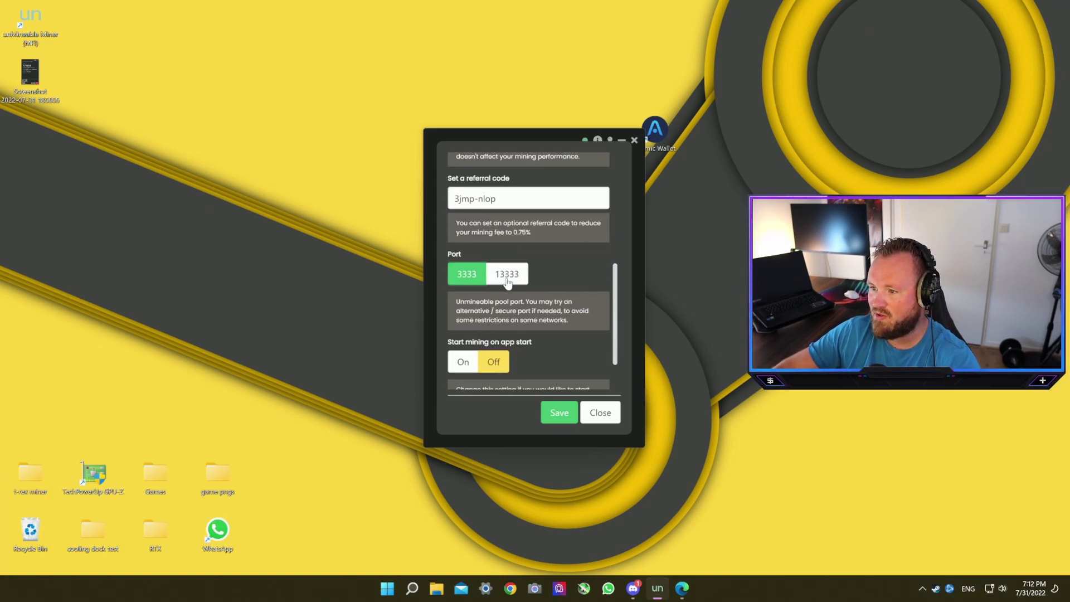
scroll(530, 284, "down", 1)
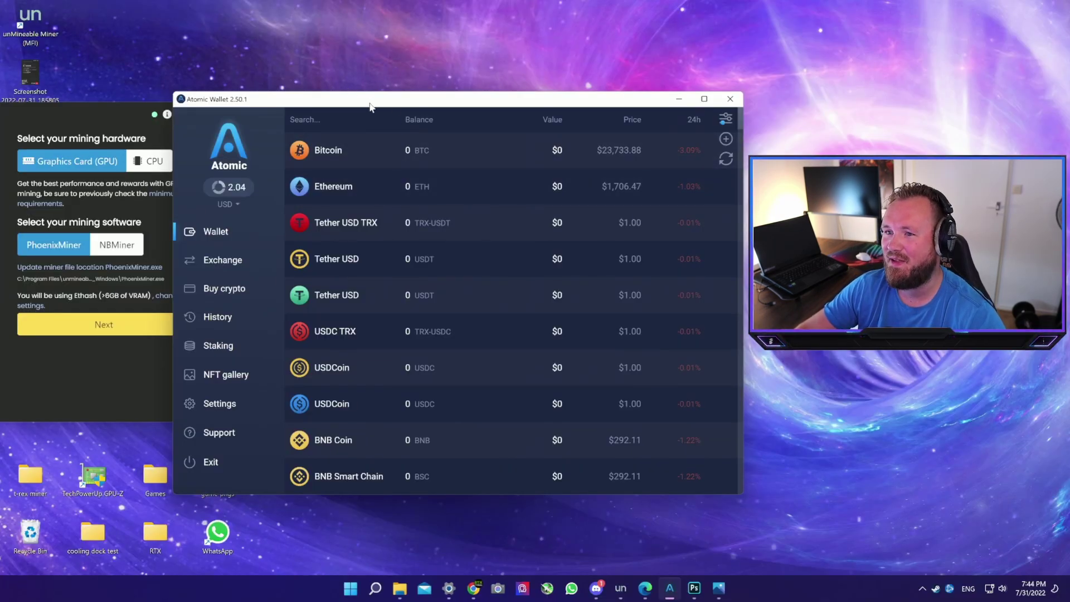
Search 'sol' in Atomic Wallet, copy the Solana receive address, and return to the miner
left_click(344, 118)
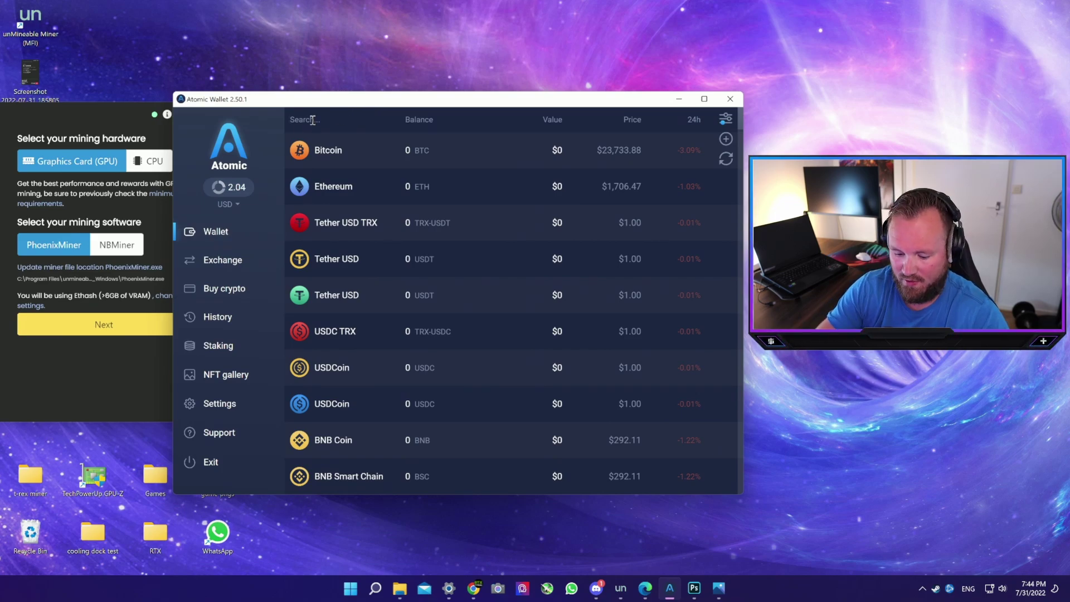
type("sol")
left_click(346, 150)
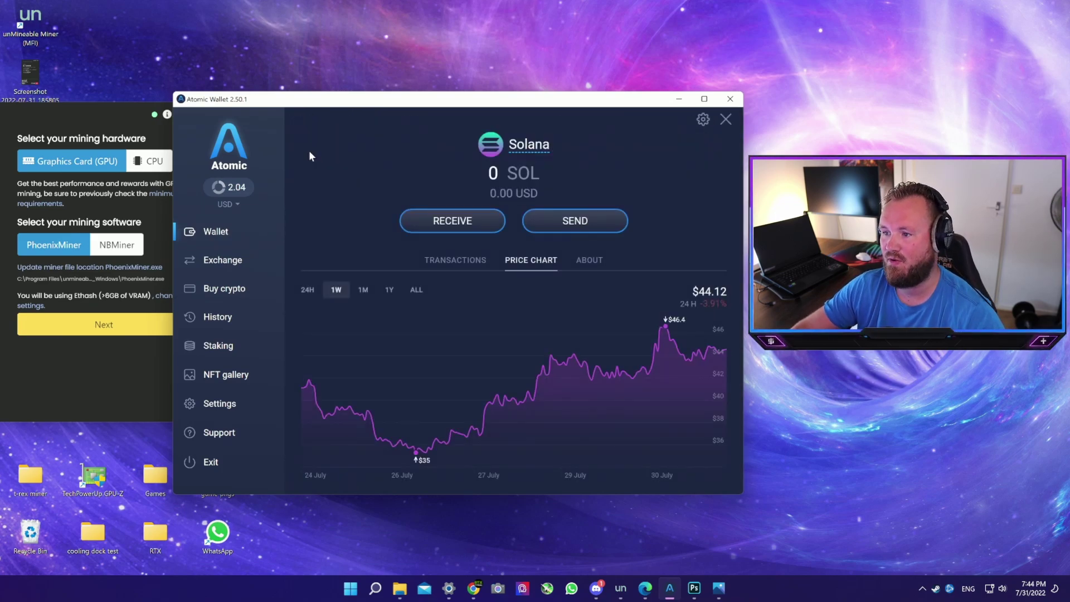
left_click(453, 222)
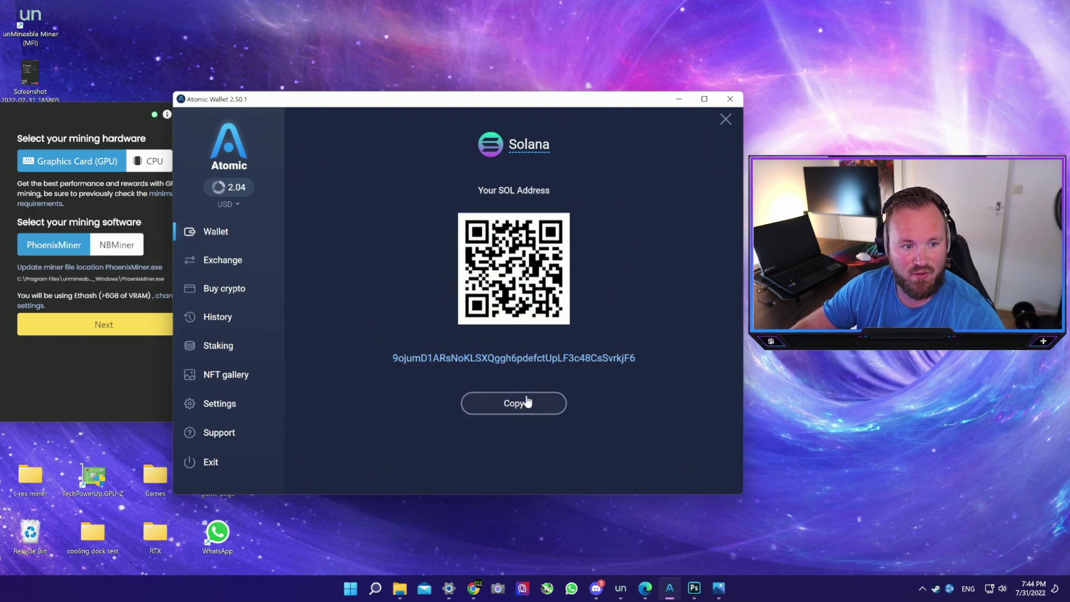
left_click(520, 361)
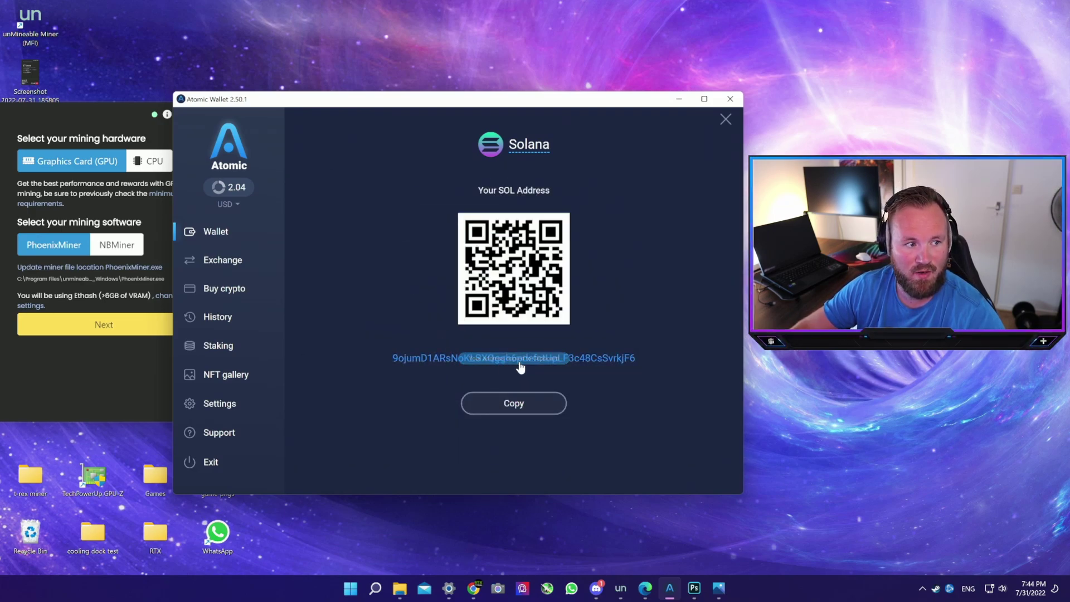
left_click(162, 212)
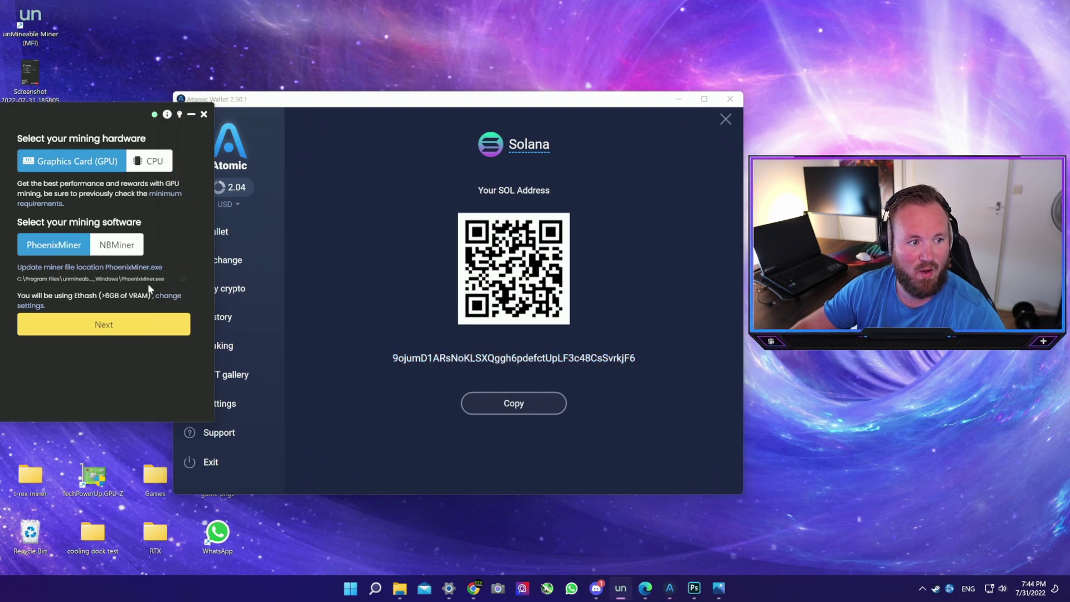
Choose Solana (SOL) as the coin to mine, searching 'sol' in the coin list
left_click(144, 324)
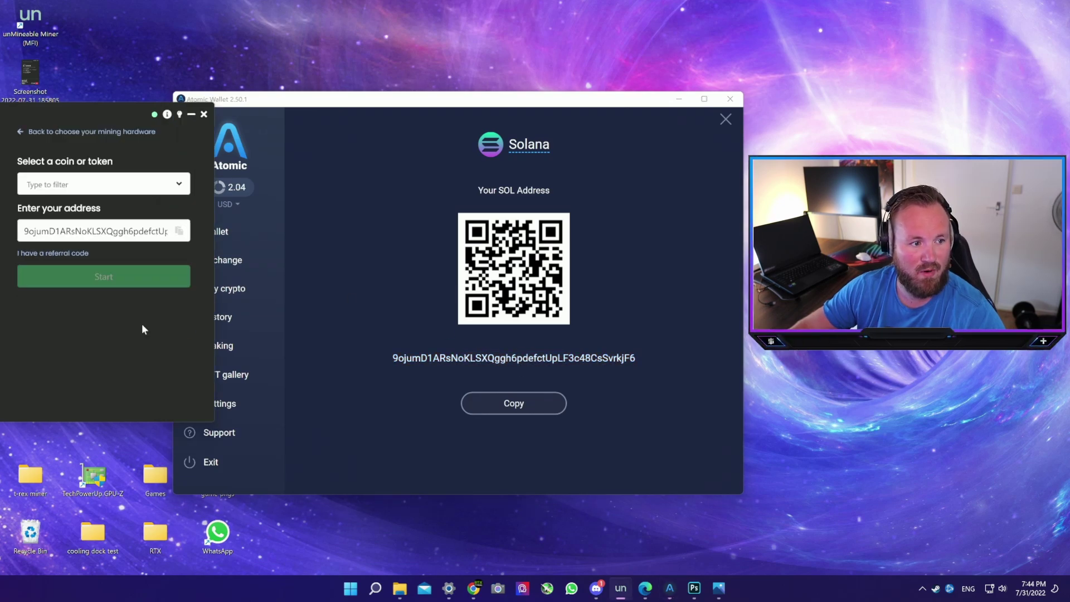
left_click(124, 192)
type("s")
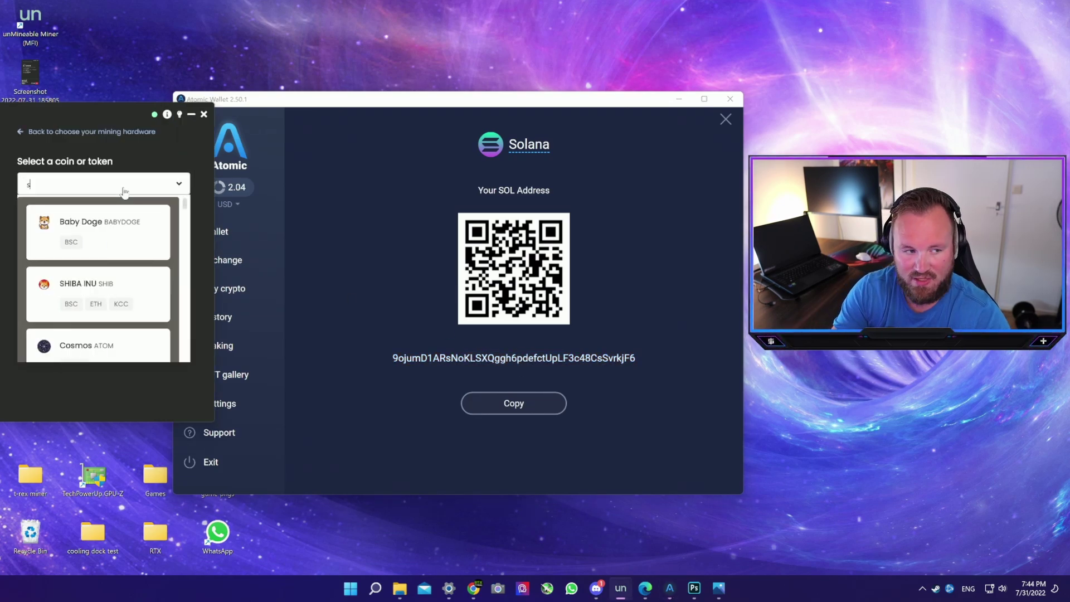
type("ol")
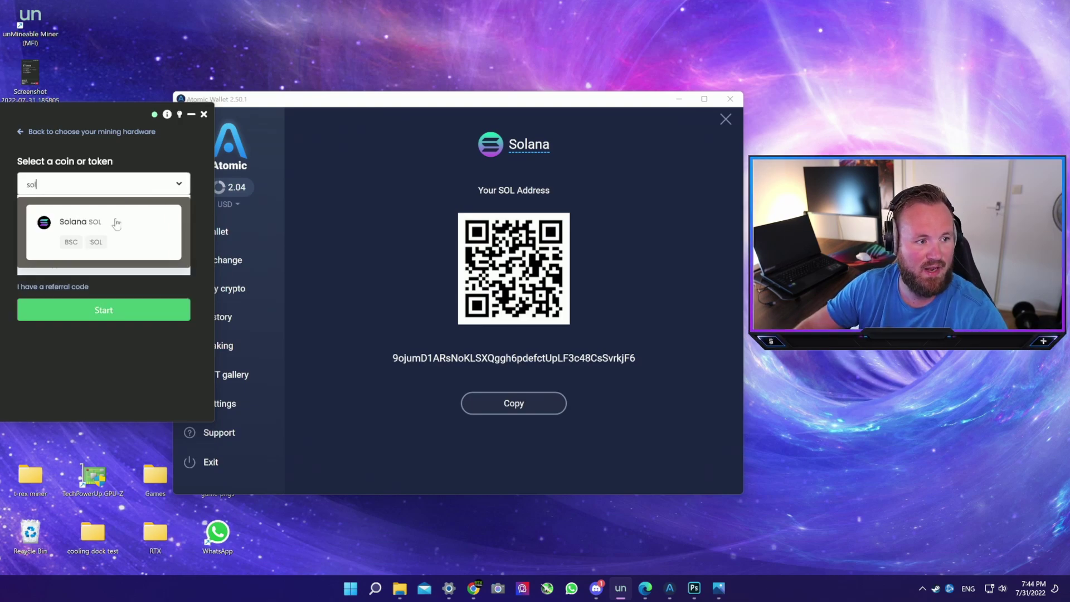
left_click(115, 224)
Replace the address with the pasted Solana wallet address and reveal the referral code field
key("ctrl+a")
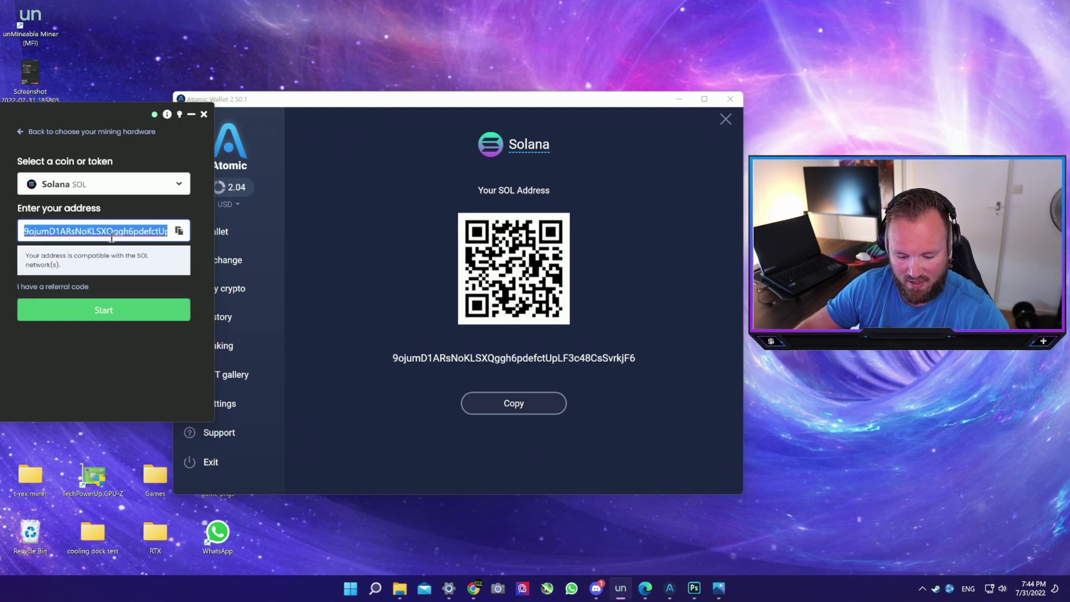
key("ctrl+v")
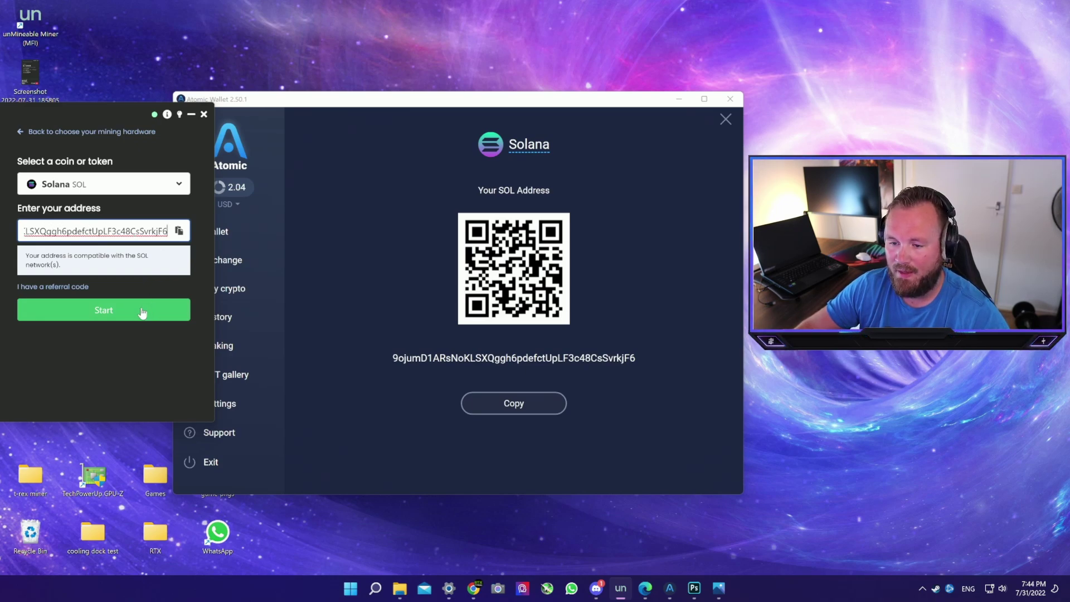
left_click(72, 287)
left_click_drag(69, 311, 20, 304)
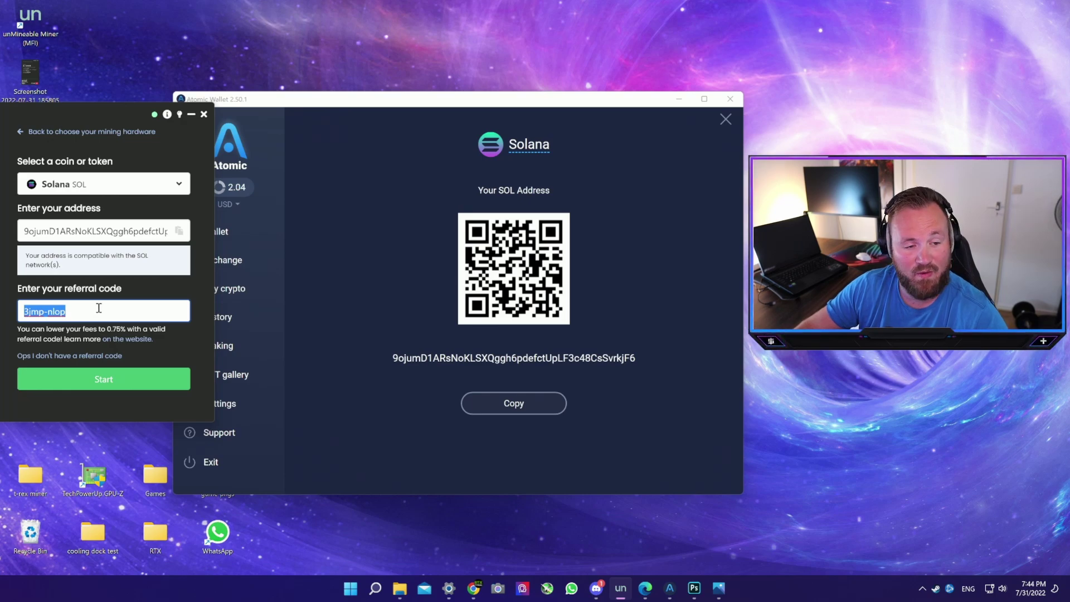
Start mining, move the miner window to the screen centre, and minimize Atomic Wallet
left_click(103, 379)
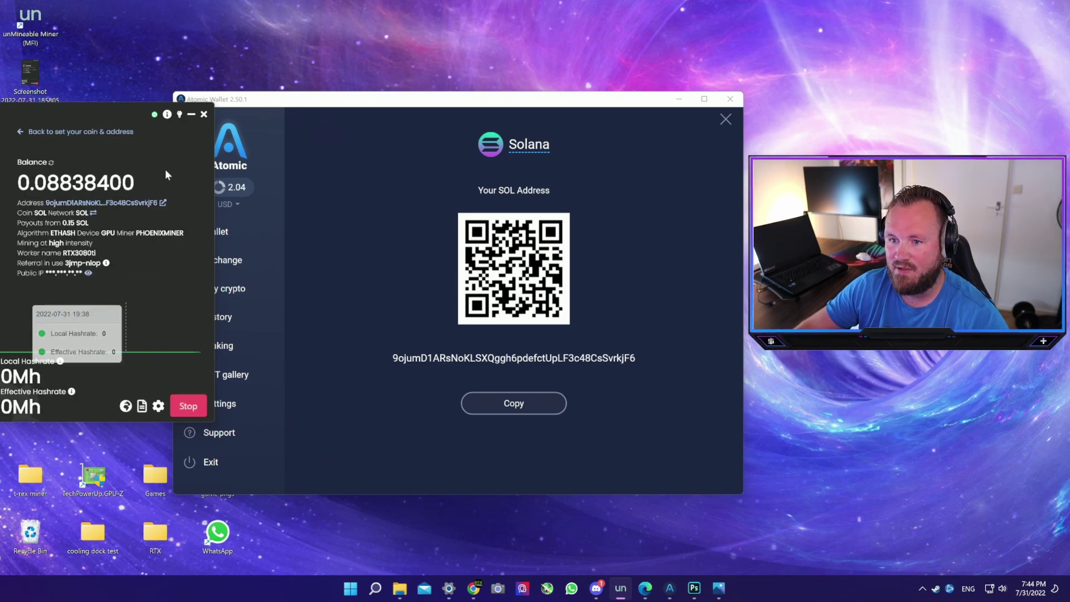
left_click_drag(126, 114, 423, 105)
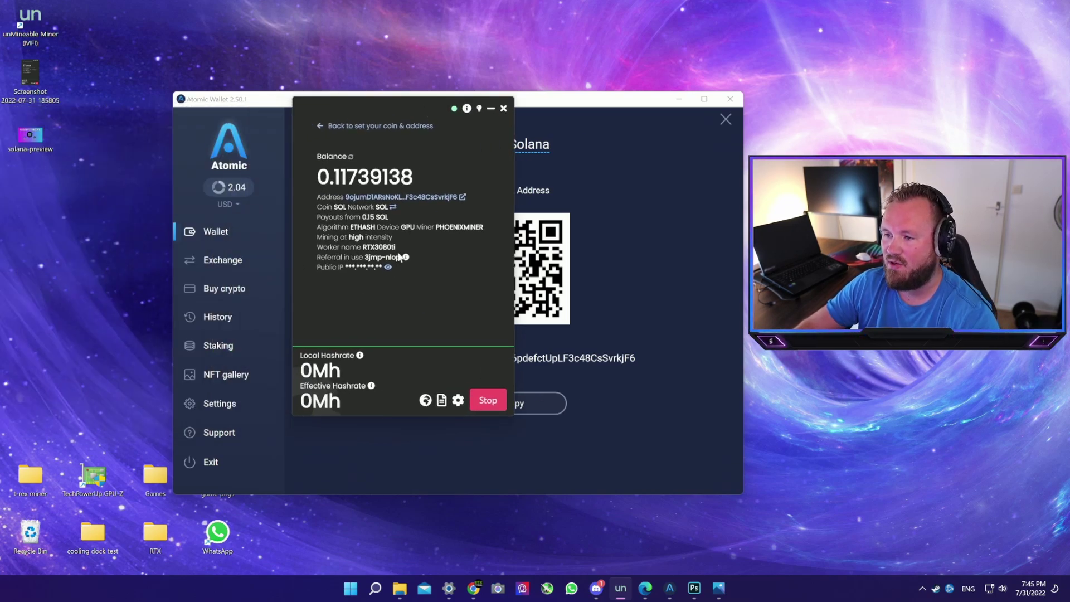
left_click(674, 103)
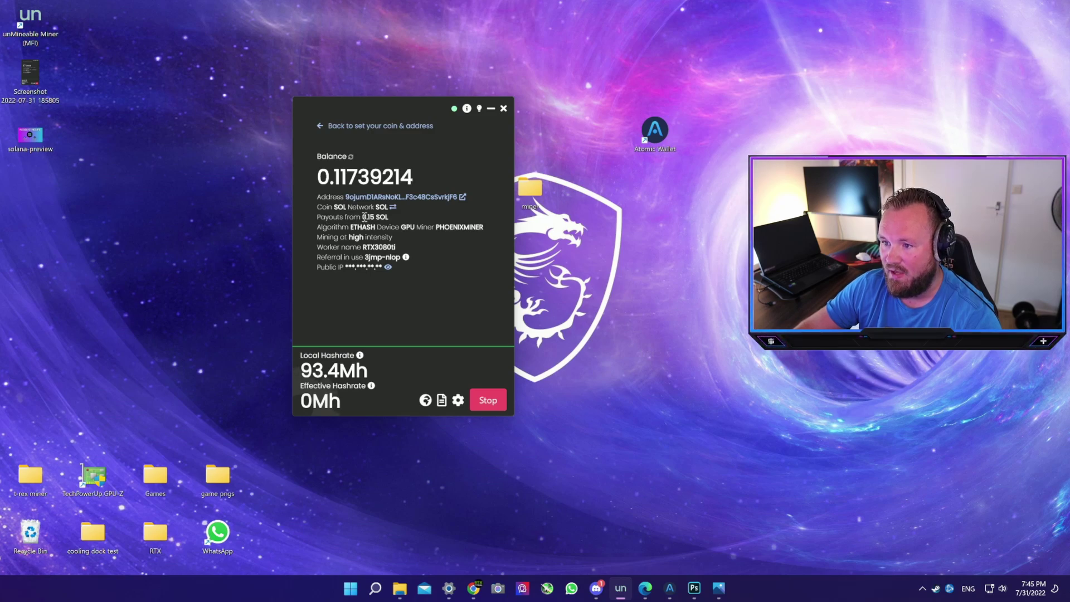
Clear selections on the payout amount and the worker name RTX3080ti while the hashrate climbs
left_click(390, 216)
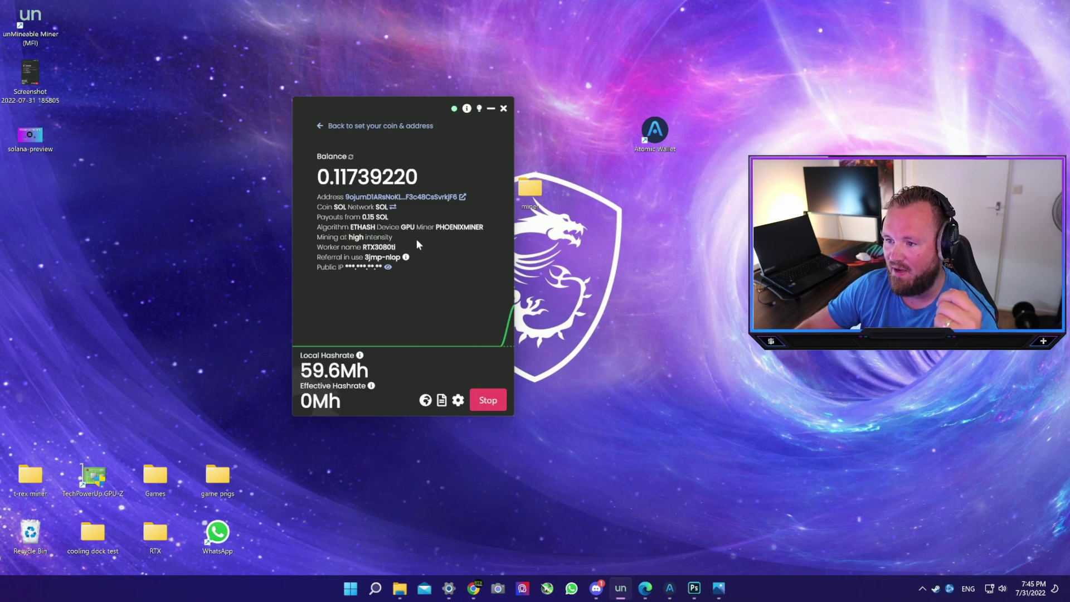
left_click_drag(363, 248, 428, 248)
left_click(428, 248)
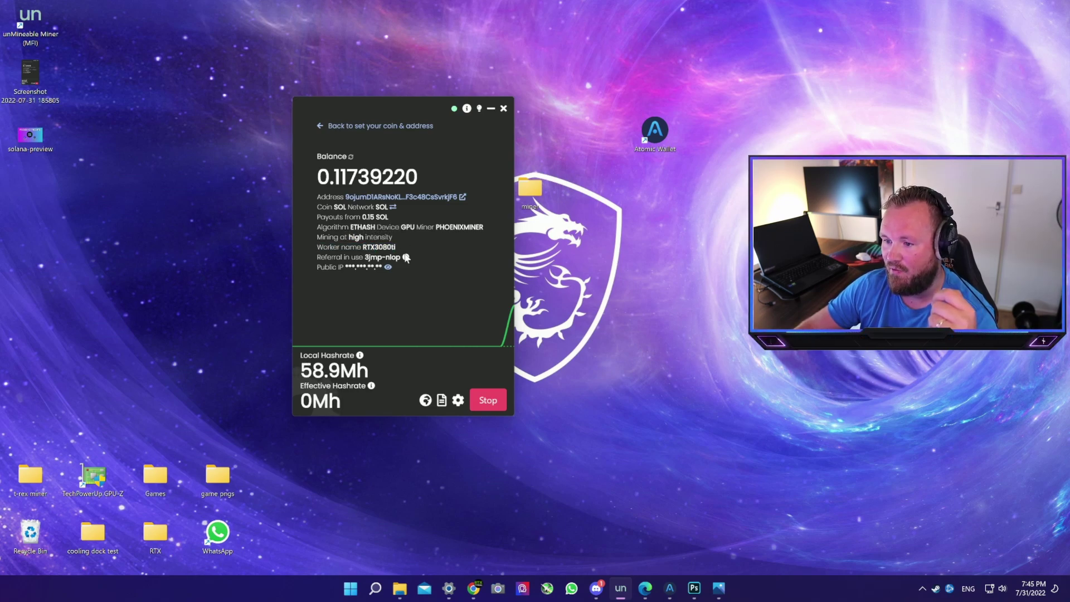
Open the Solana address's page on the website and view its referral code and referred workers
left_click(404, 197)
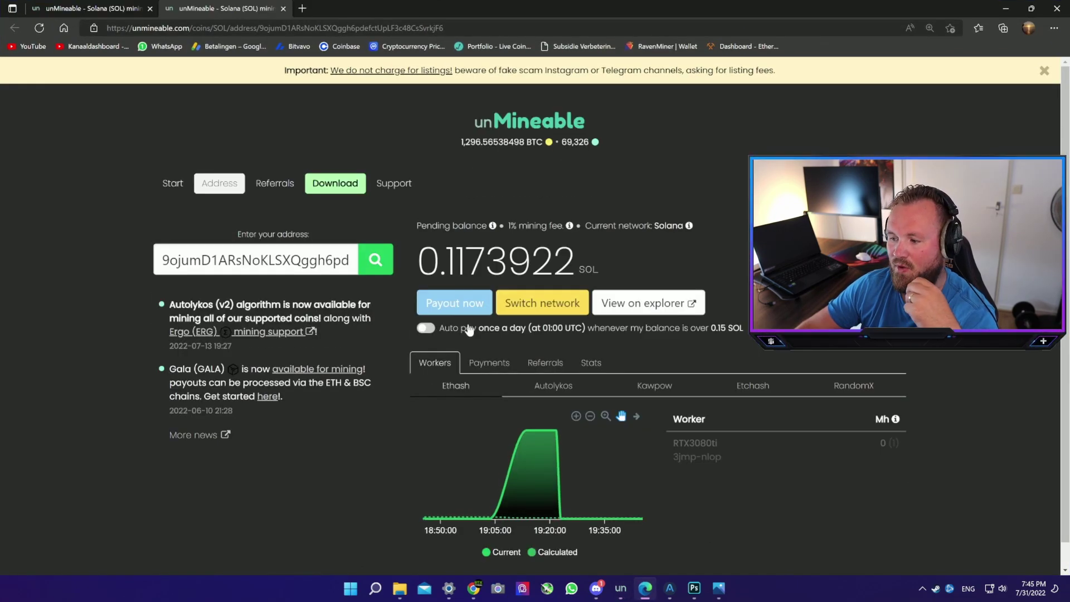
scroll(552, 443, "down", 1)
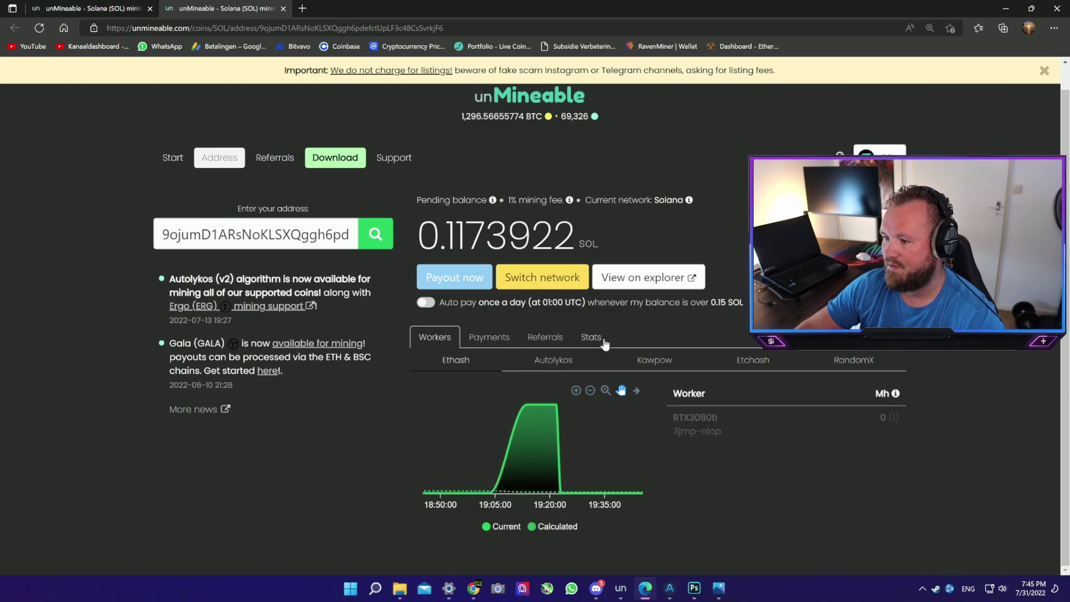
left_click(527, 337)
Review the address's payment history, including the next page of older payments
mouse_move(512, 437)
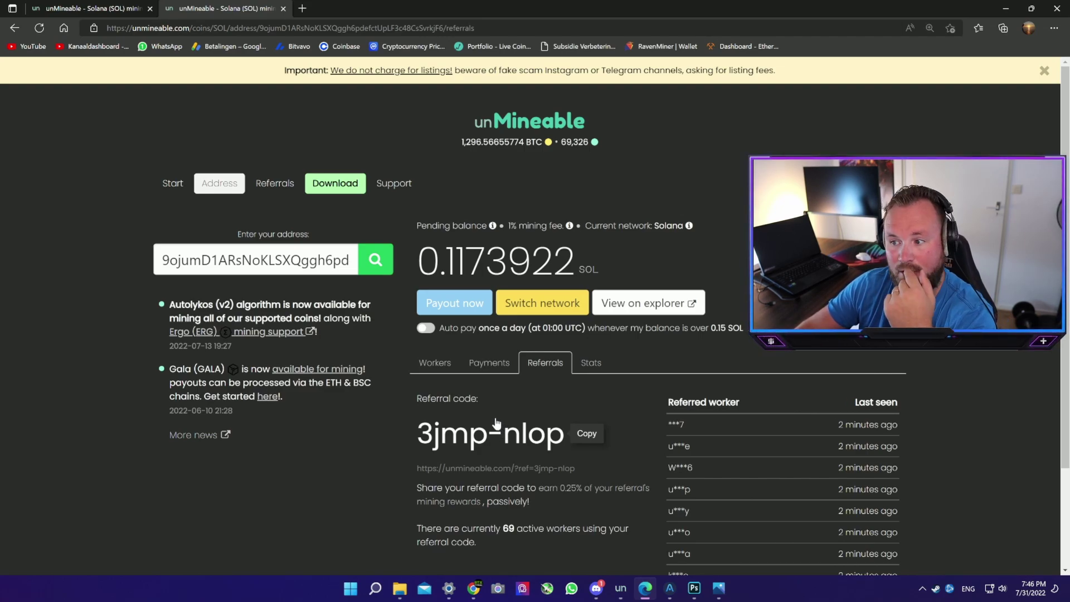
left_click(499, 368)
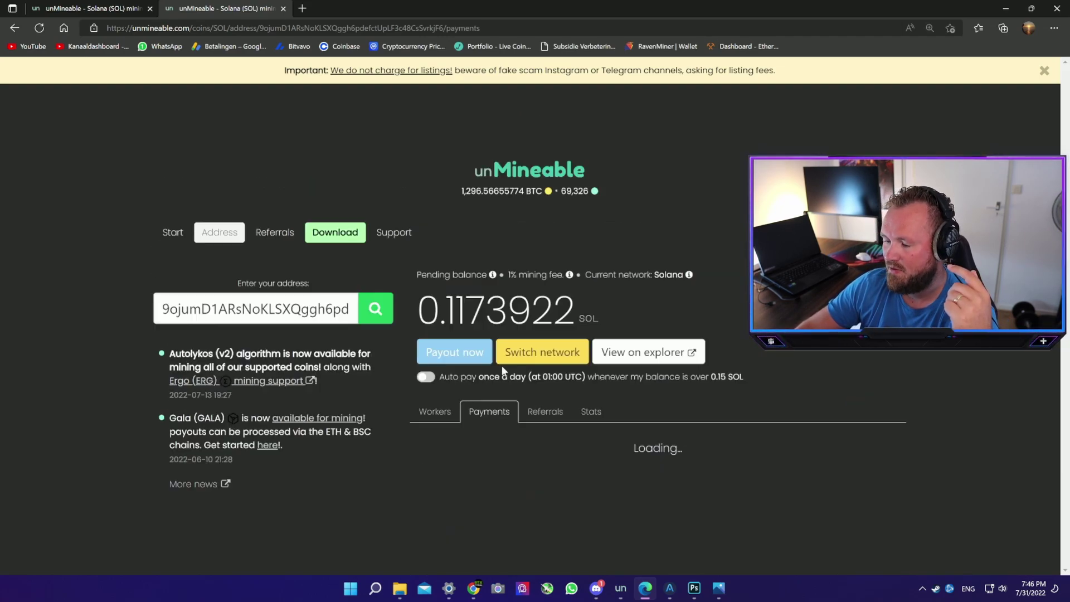
scroll(764, 390, "down", 5)
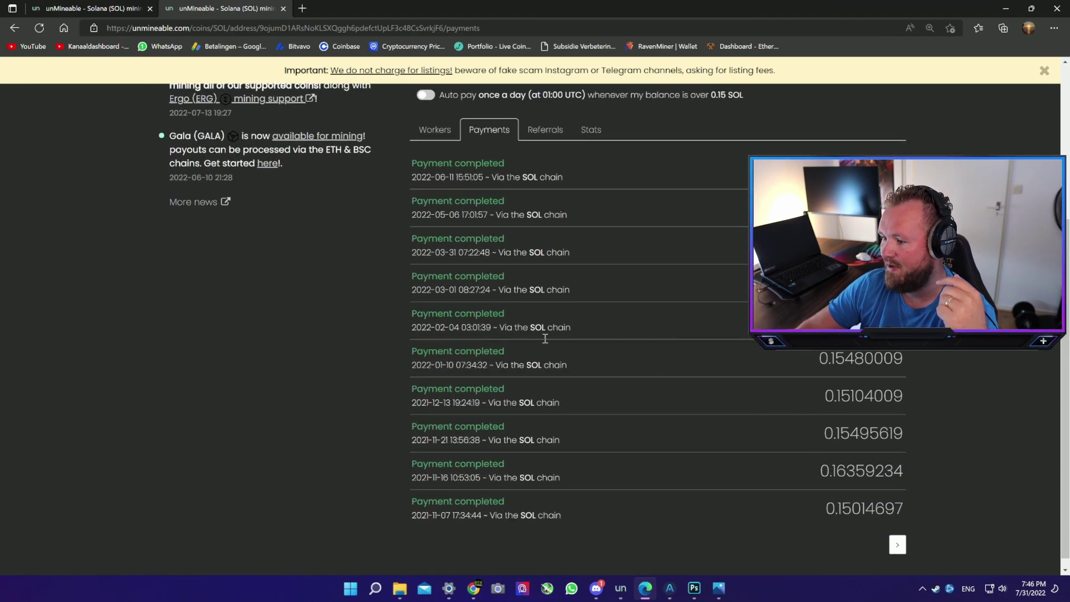
left_click(897, 545)
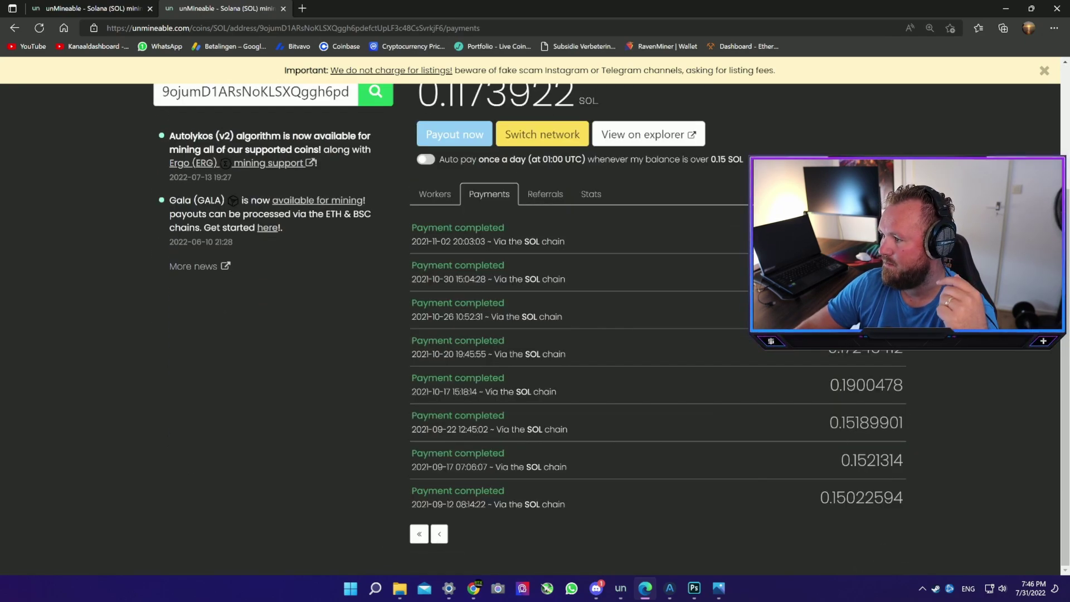
left_click(436, 194)
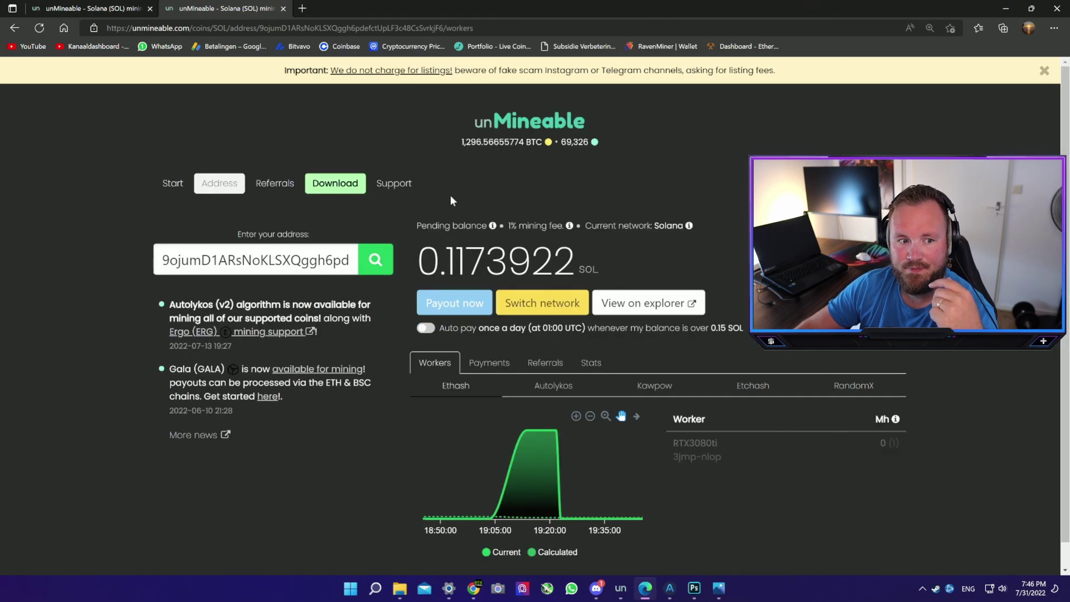
left_click(503, 365)
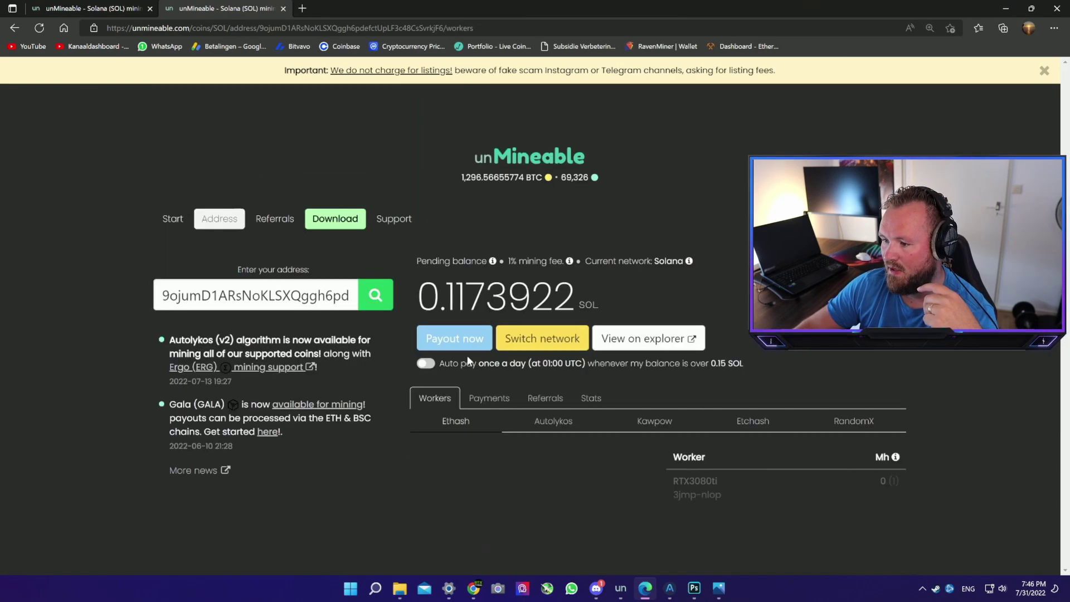
Check the balance and reward stats: 2.84194295 SOL total paid, 0.06567509 SOL over 30 days
key("alt+Left")
left_click(600, 367)
scroll(627, 420, "down", 4)
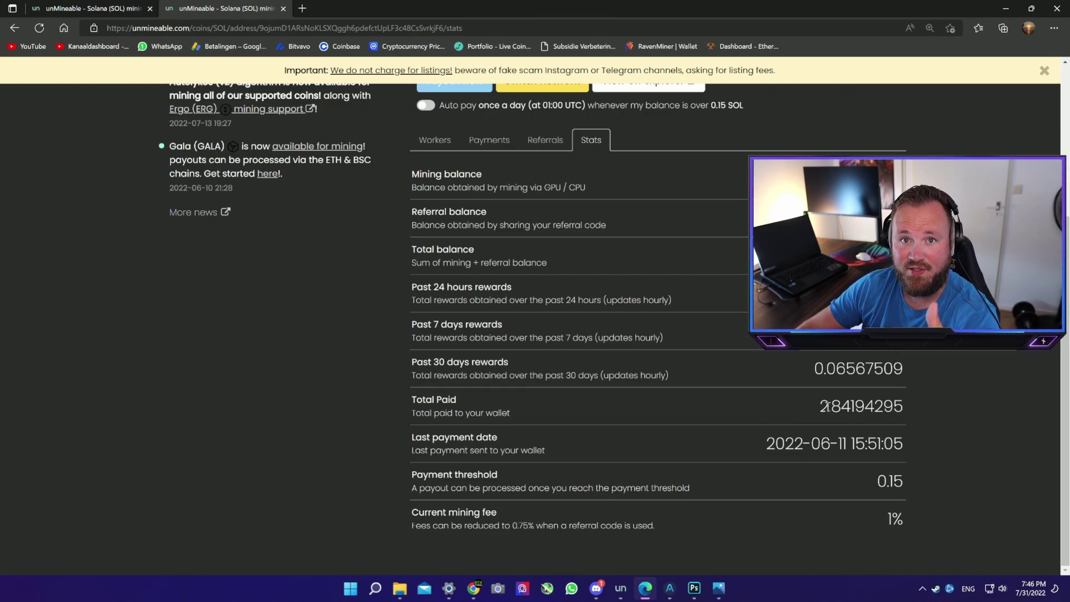
In Atomic Wallet, bring up the Stake SOL form and try staking without an amount
left_click(1008, 11)
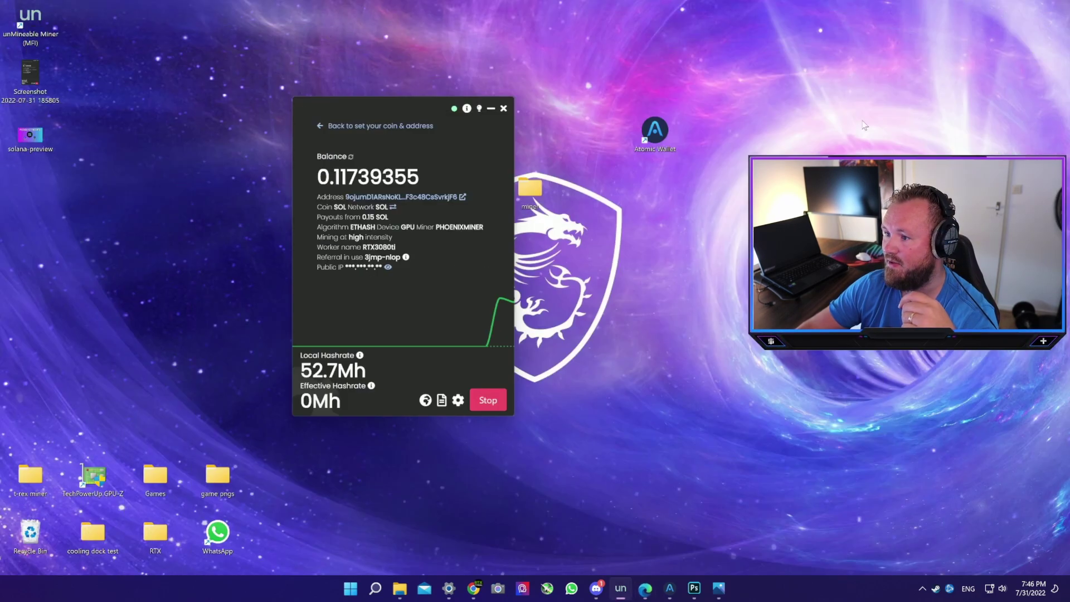
left_click(669, 589)
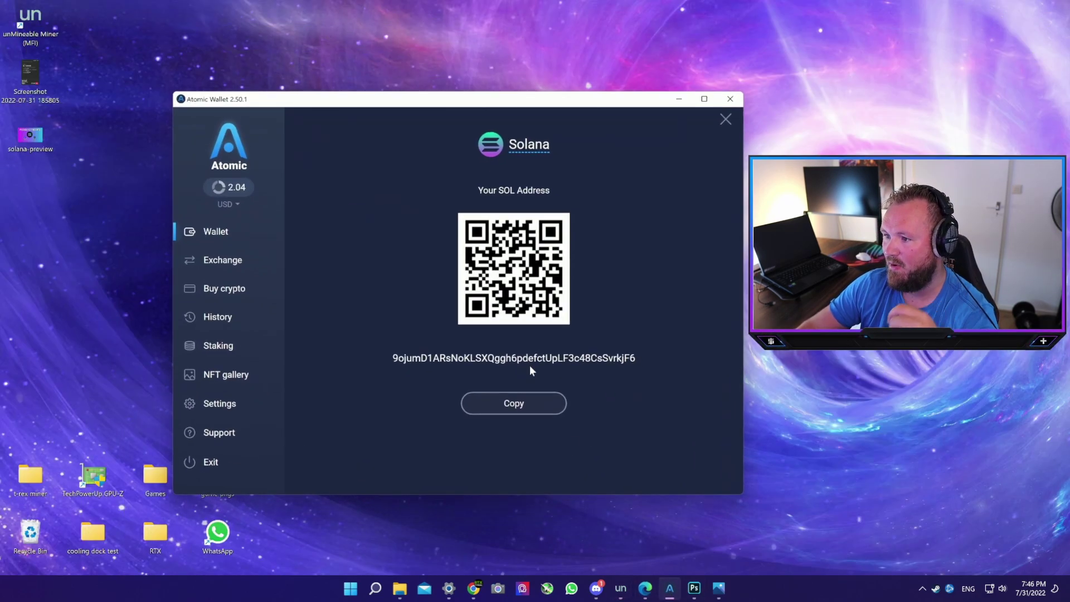
left_click(726, 119)
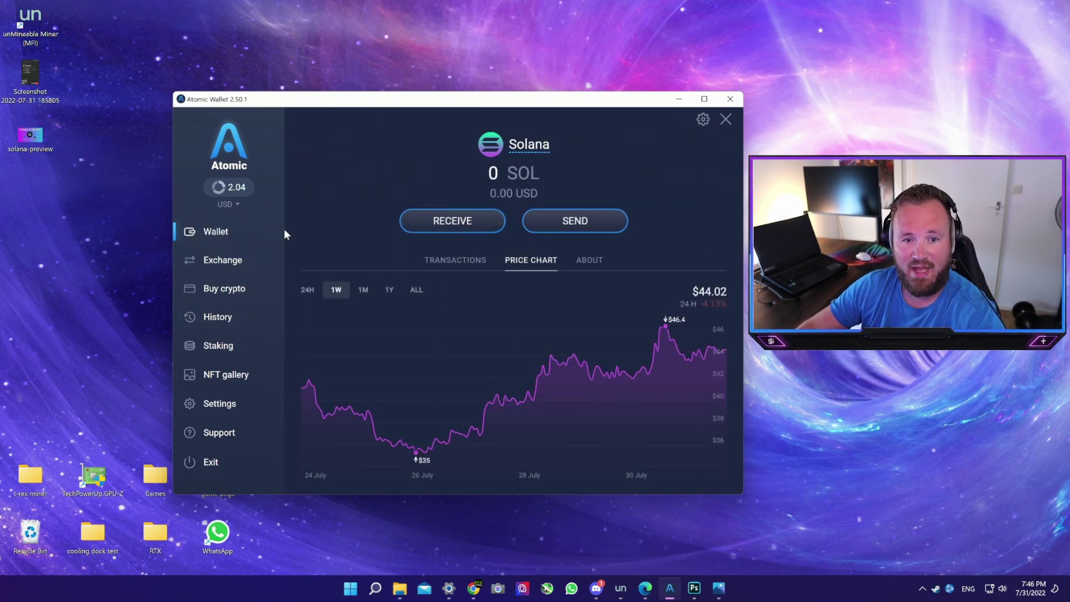
left_click(233, 349)
left_click(335, 151)
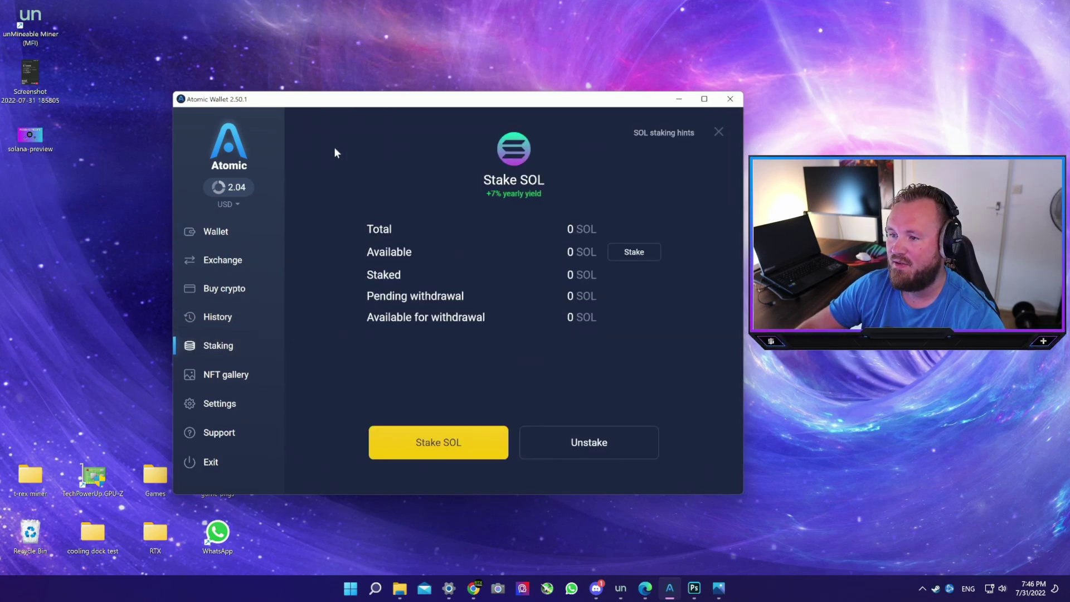
left_click(463, 445)
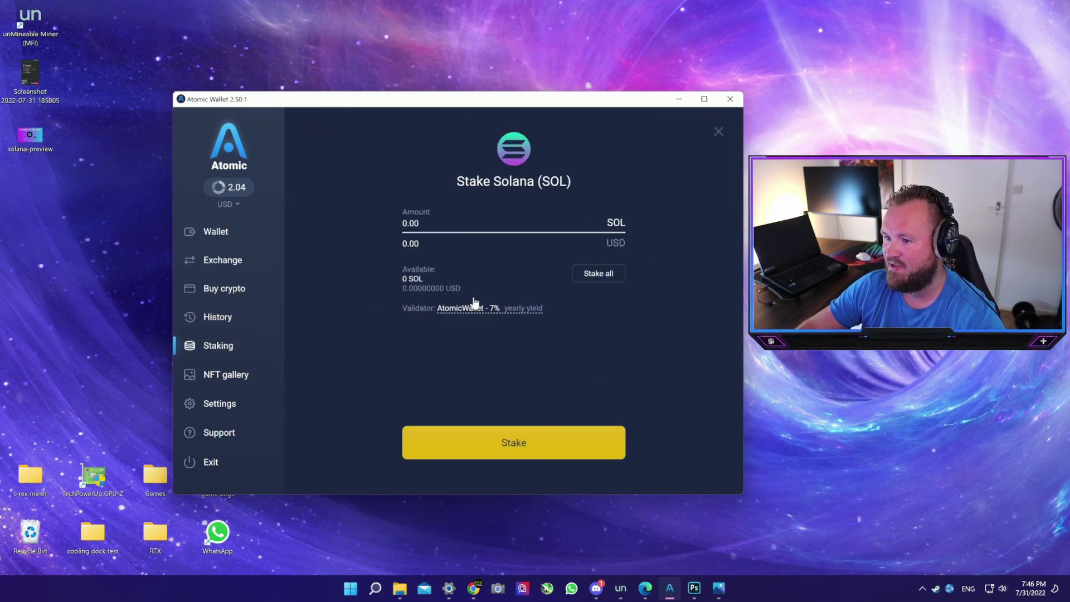
left_click(580, 449)
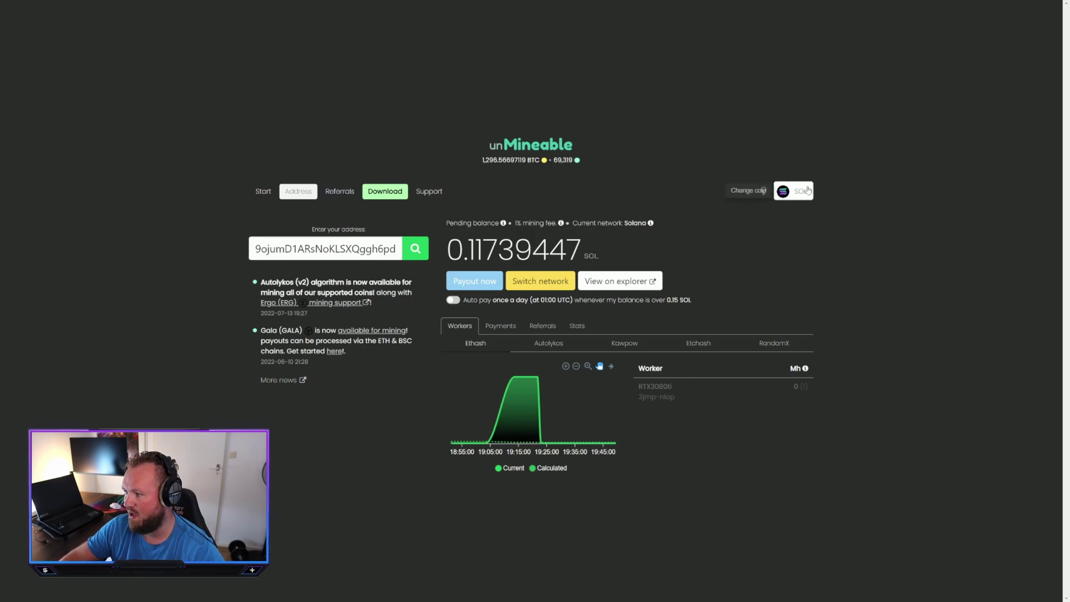
Choose Solana and enter 100 mh in the Ethash calculator, estimating 0.04924716 SOL per day
mouse_move(549, 429)
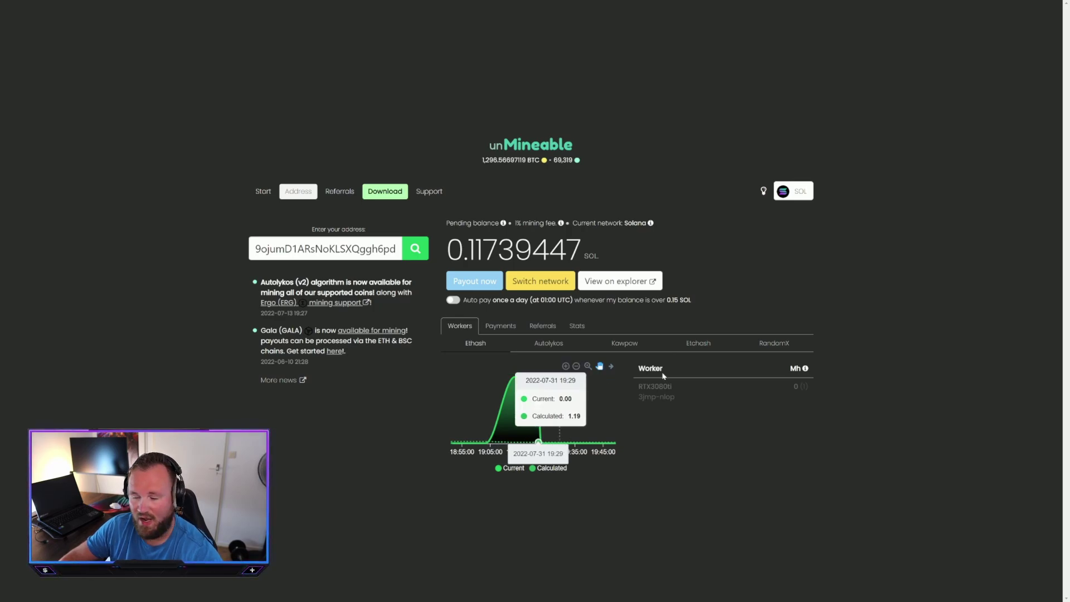
left_click(788, 191)
scroll(657, 320, "down", 1)
scroll(668, 326, "down", 10)
left_click(625, 240)
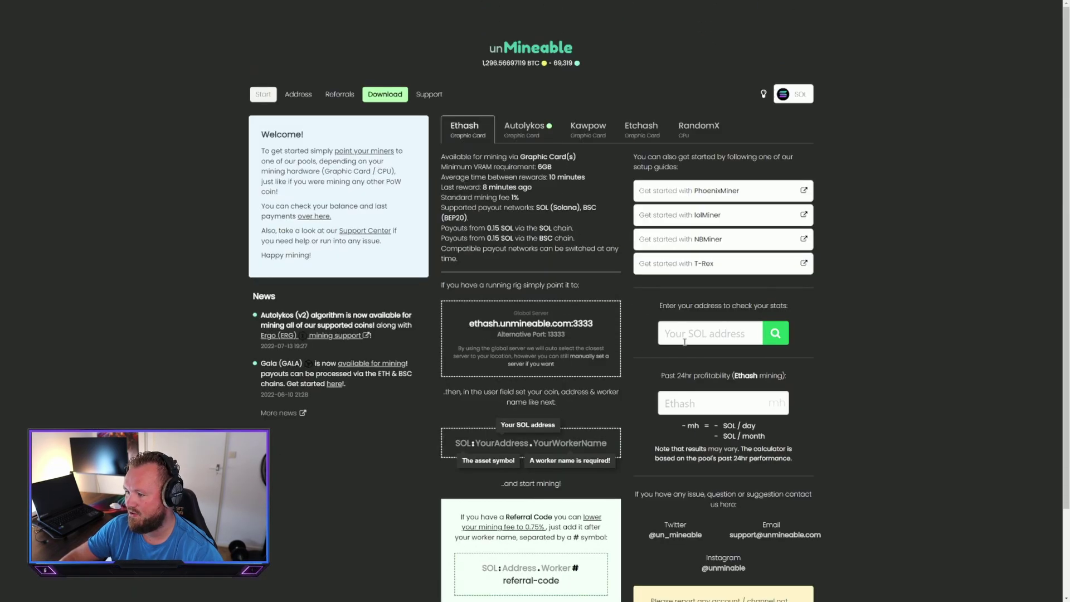
left_click(696, 396)
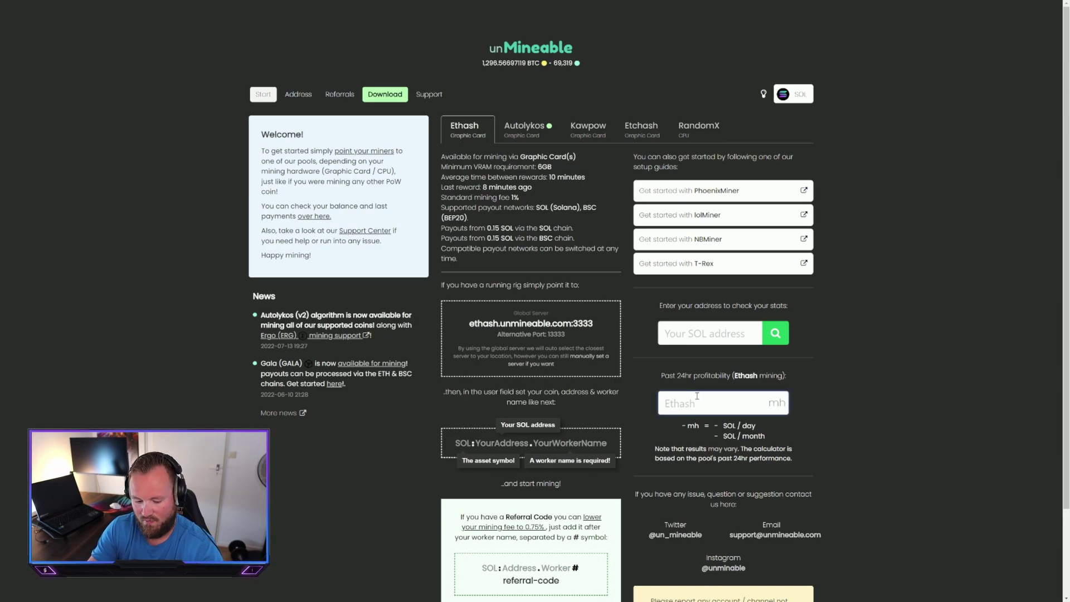
type("100")
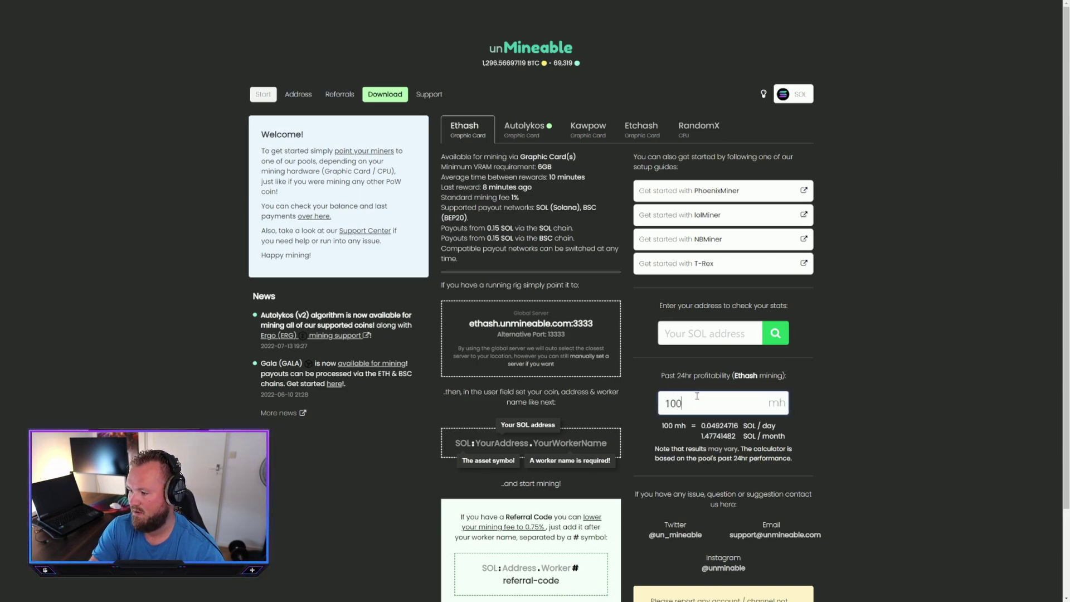